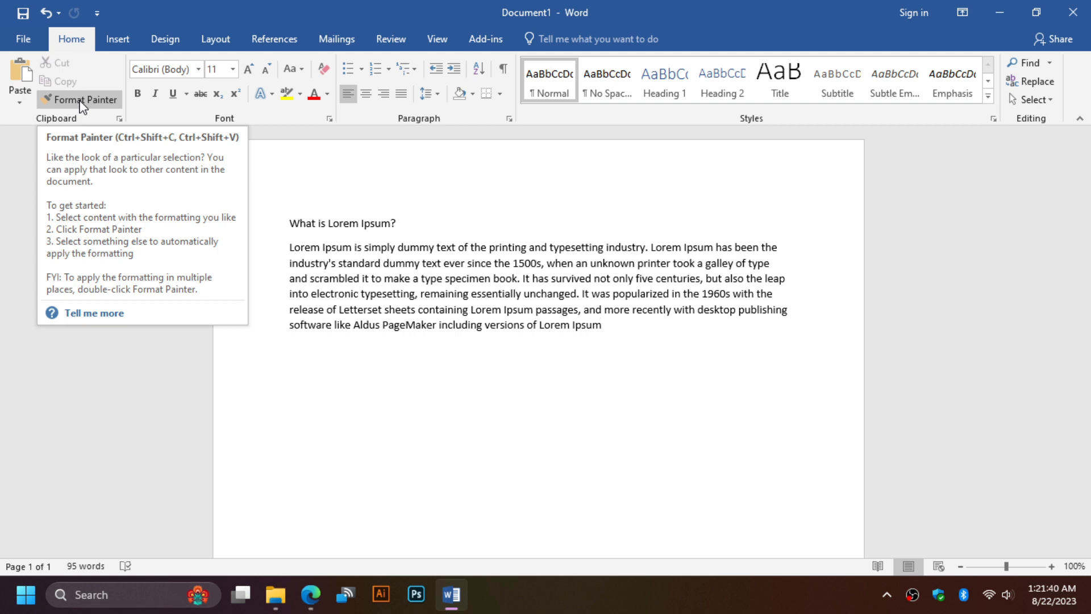
# Switch to the Edge browser and look through the Pure PC Fix YouTube channel page, including its MS Word tutorial series
pyautogui.click(349, 172)
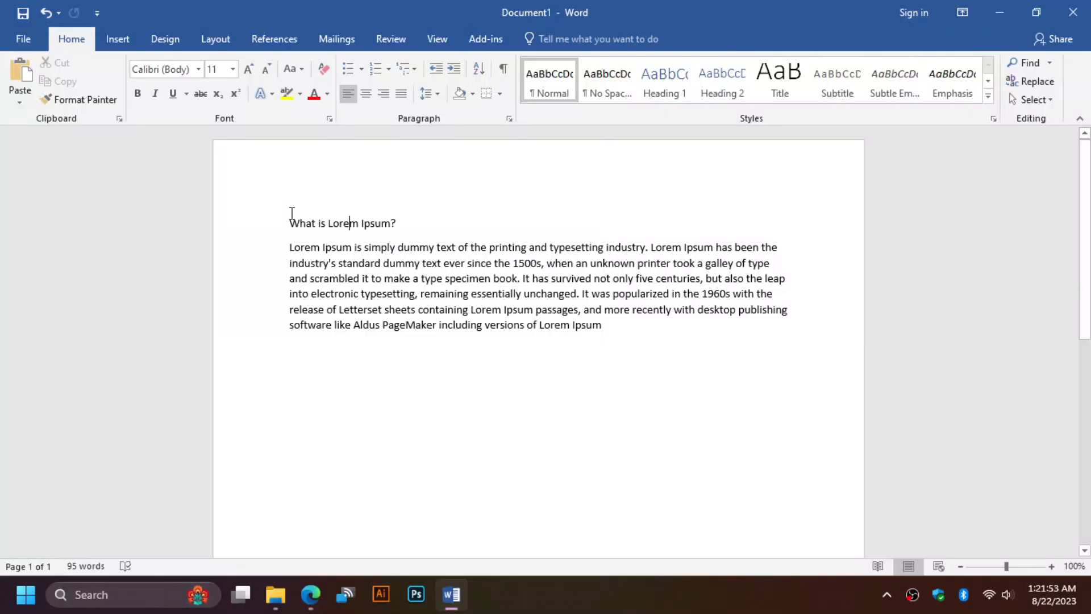
pyautogui.click(314, 593)
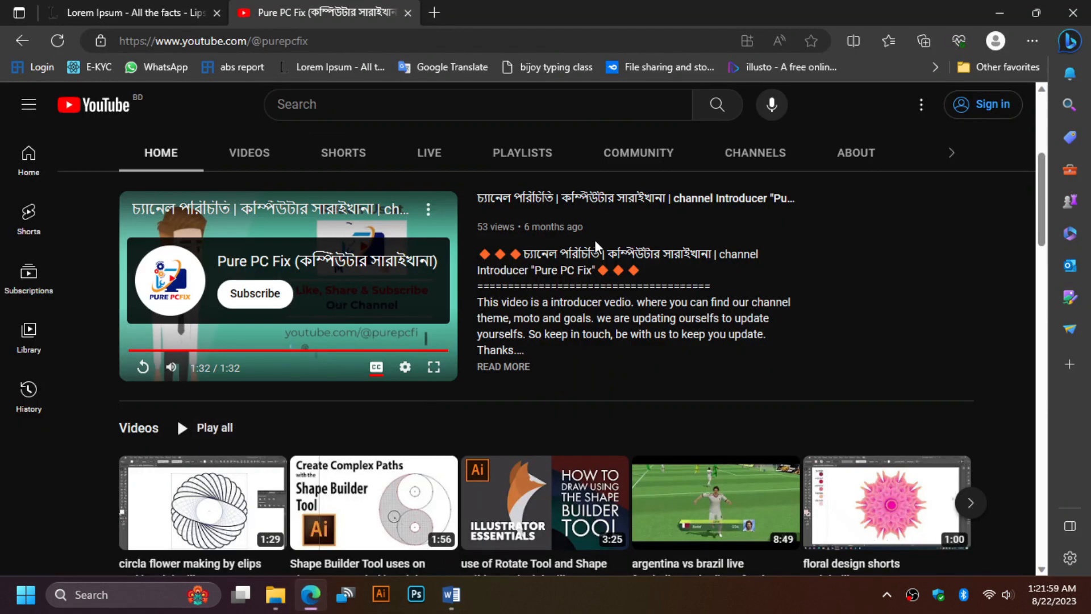
pyautogui.scroll(-5, 593, 317)
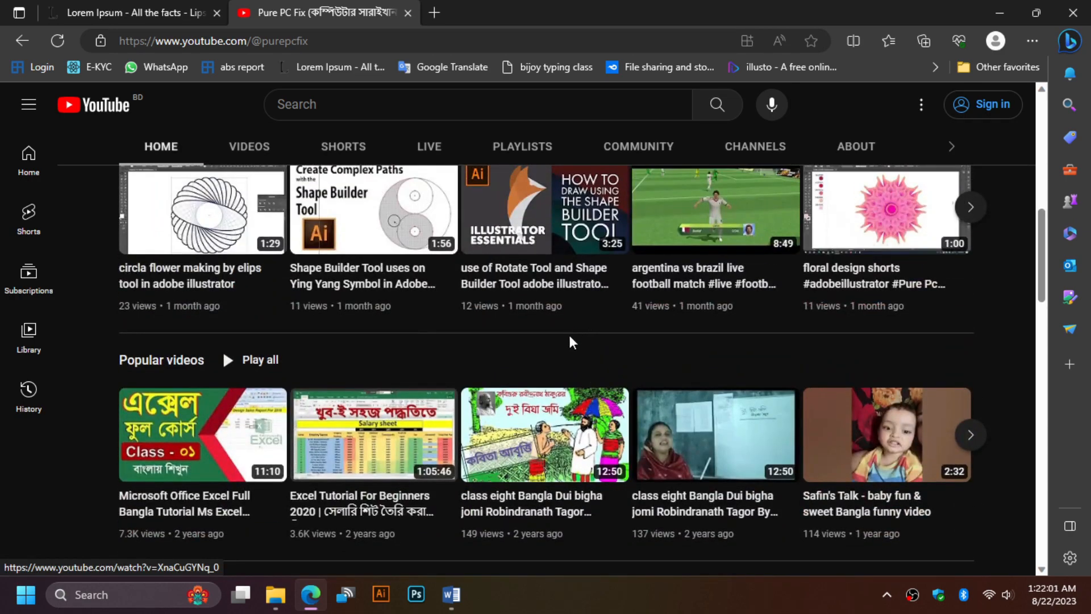
pyautogui.scroll(-1, 568, 335)
pyautogui.scroll(-3, 534, 378)
pyautogui.scroll(-10, 534, 378)
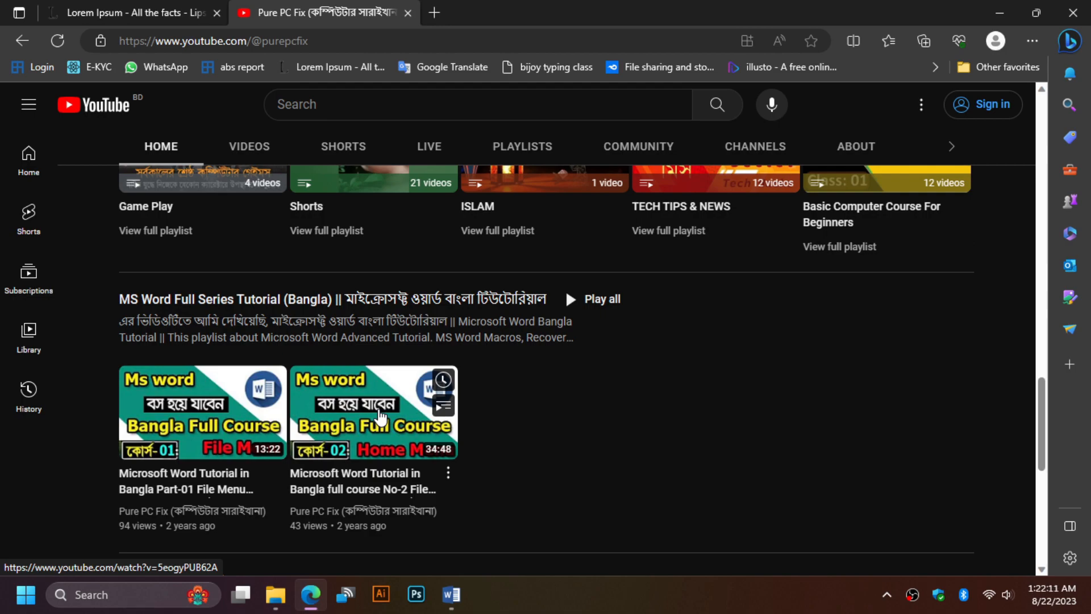
pyautogui.scroll(-1, 380, 417)
pyautogui.scroll(1, 379, 418)
pyautogui.scroll(-9, 584, 355)
pyautogui.scroll(10, 585, 355)
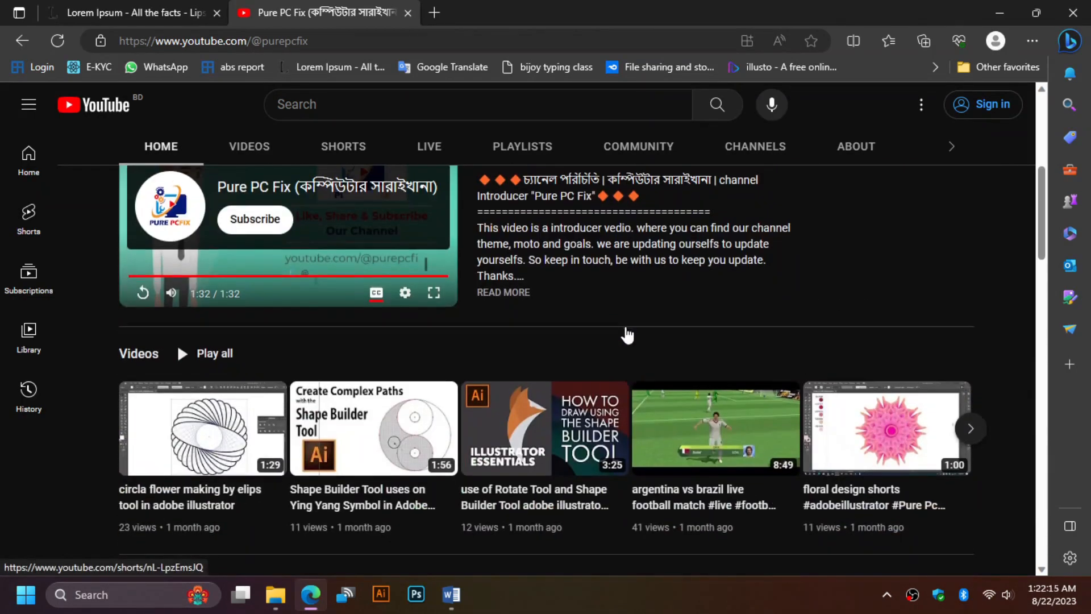
pyautogui.scroll(4, 478, 317)
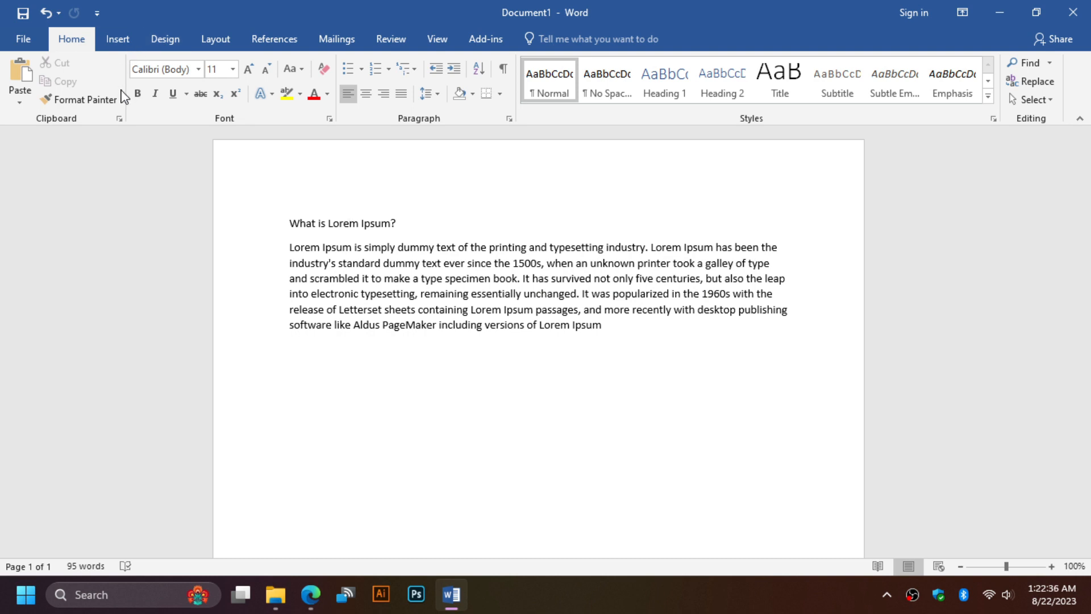
# Switch to Word and copy the words "What is Lorem Ipsum" from the heading line
pyautogui.click(98, 100)
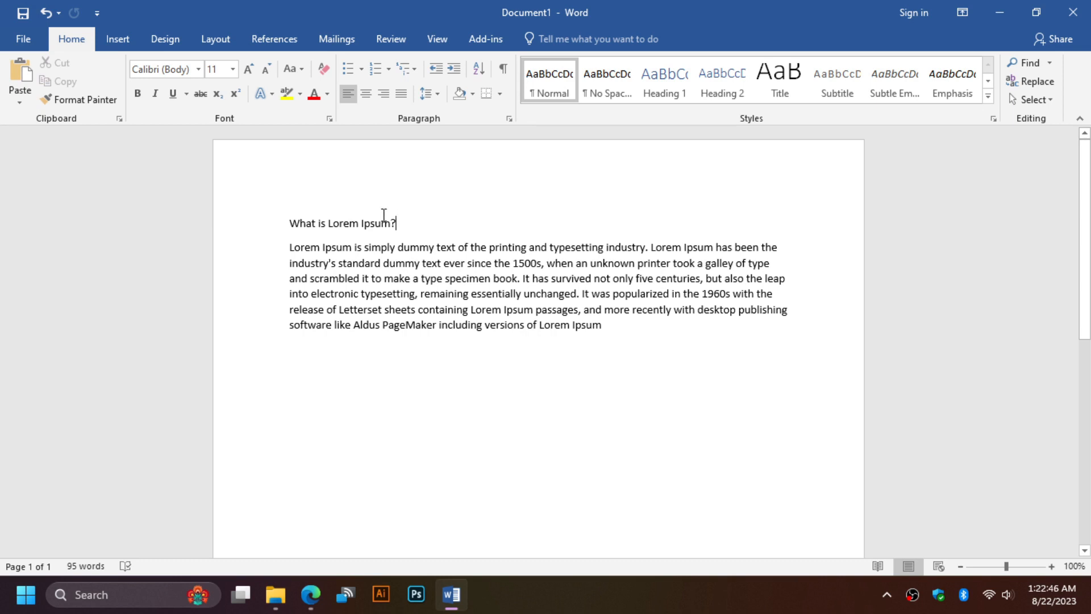
pyautogui.click(352, 247)
pyautogui.moveTo(291, 223); pyautogui.dragTo(376, 220)
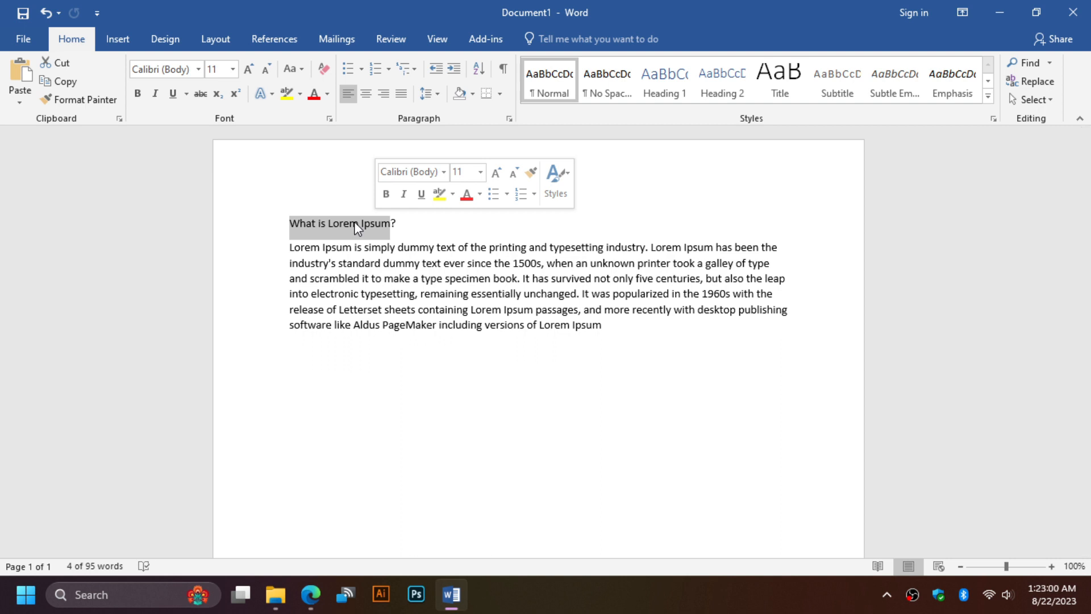
pyautogui.rightClick(355, 224)
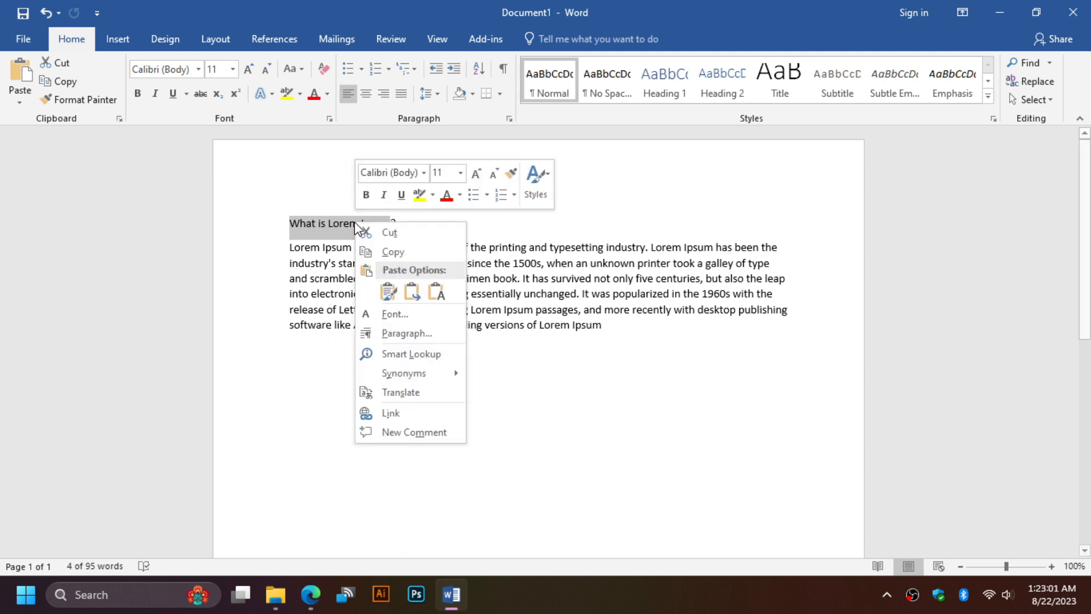
pyautogui.click(396, 256)
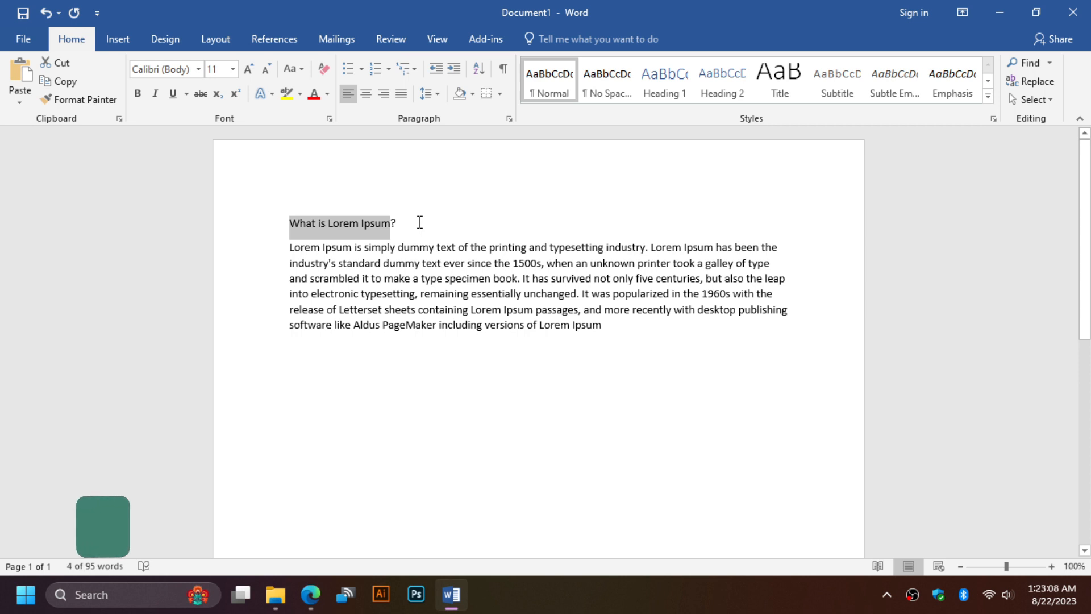
# Preview pasting the copied words with Keep Source Formatting at the end of the body paragraph, without inserting them
pyautogui.click(333, 250)
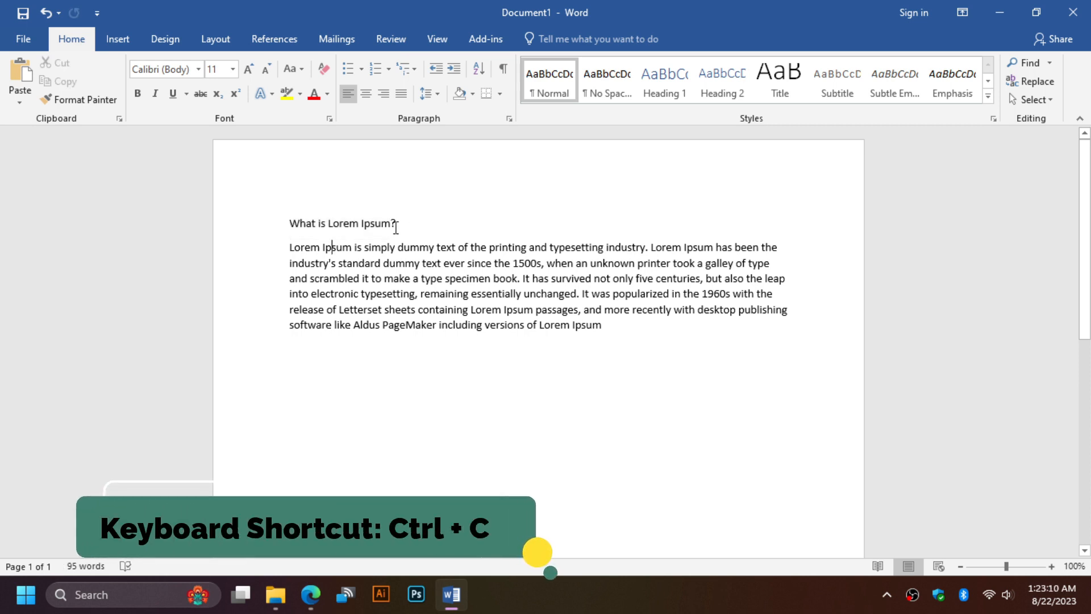
pyautogui.click(614, 334)
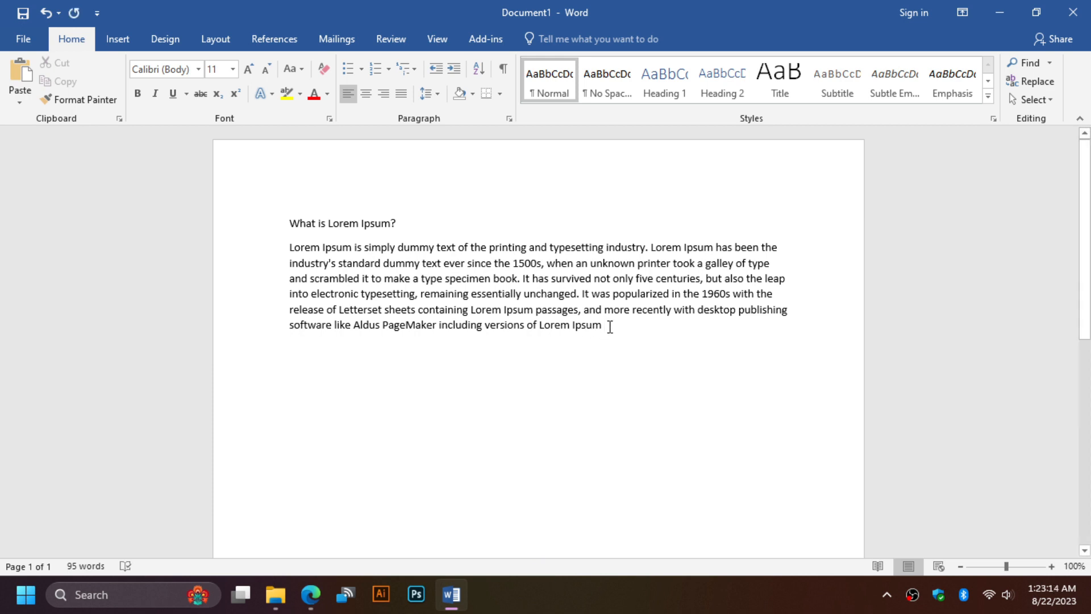
pyautogui.rightClick(609, 328)
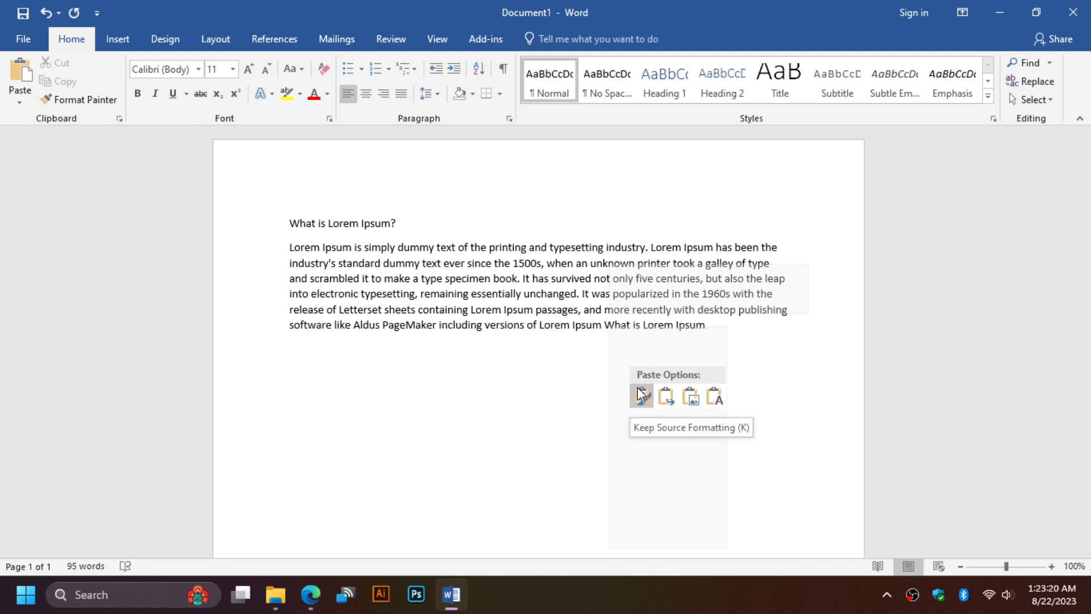
pyautogui.click(568, 342)
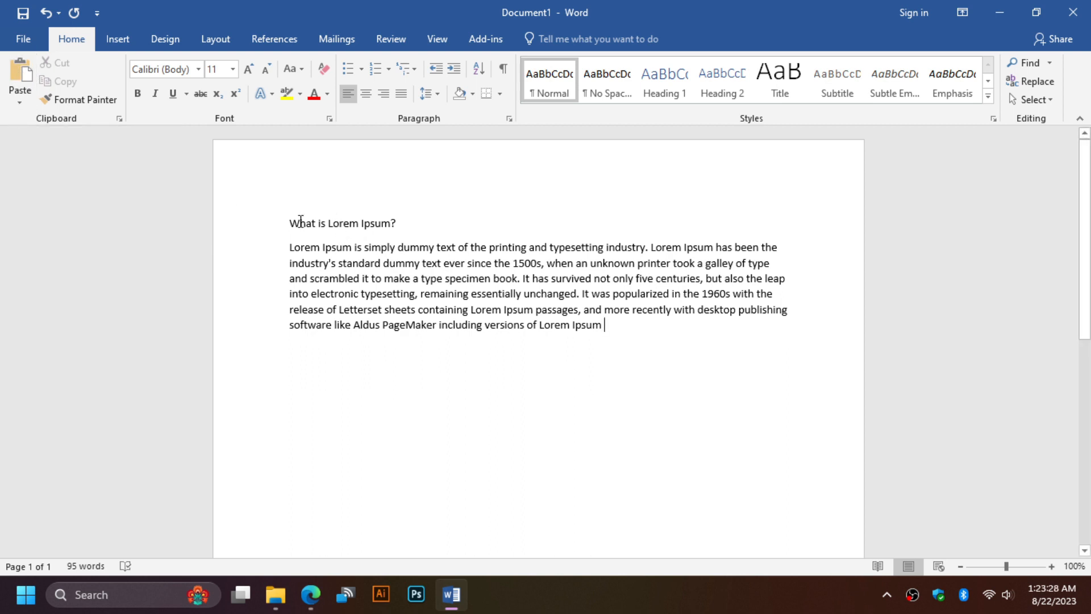
# Paste the copied heading words "What is Lorem Ipsum" at the end of the body paragraph
pyautogui.moveTo(290, 222); pyautogui.dragTo(380, 220)
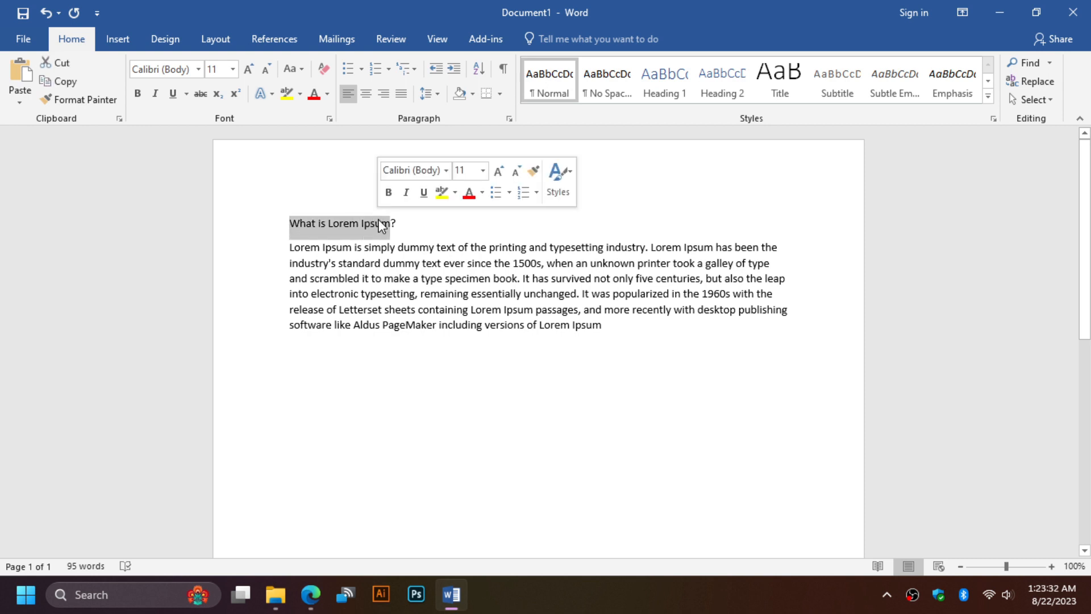
pyautogui.click(604, 327)
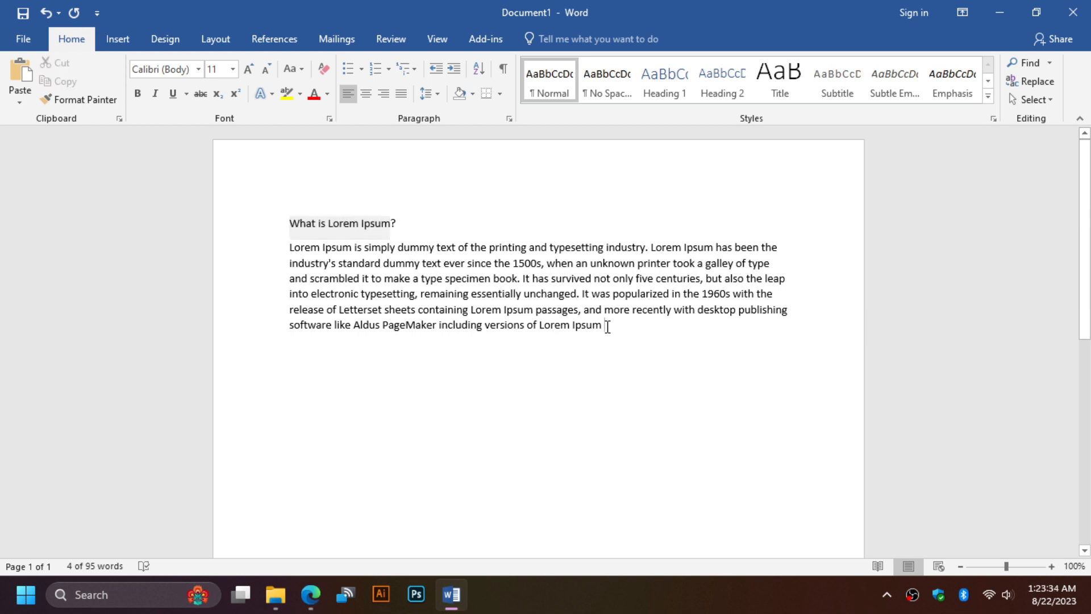
pyautogui.click(17, 72)
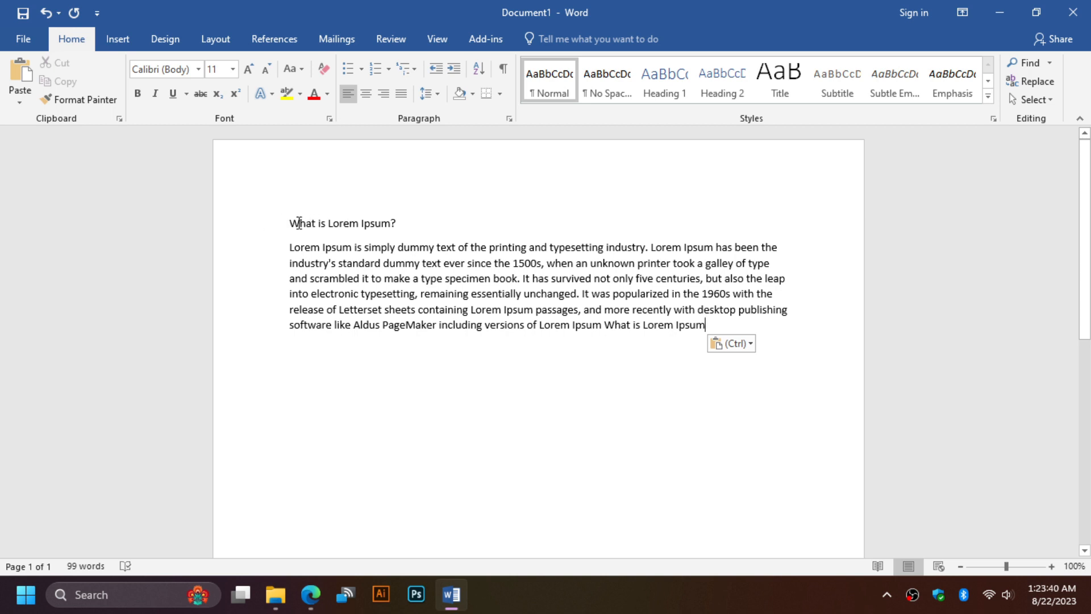
# Colour the heading words "What is Lorem Ipsum" red and highlight them in yellow
pyautogui.moveTo(300, 223); pyautogui.dragTo(388, 223)
pyautogui.click(317, 99)
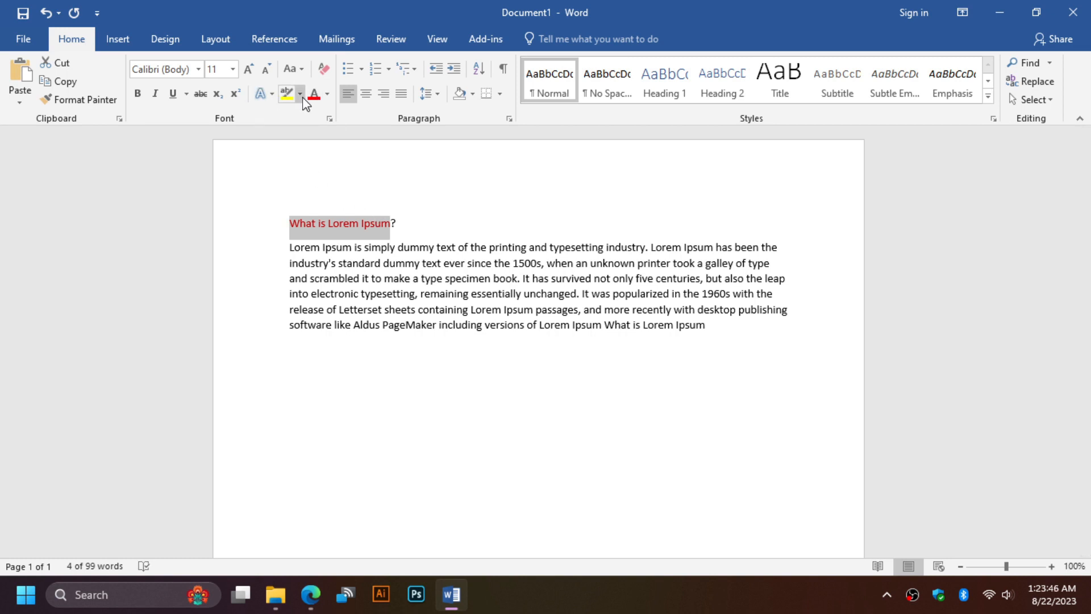
pyautogui.click(300, 94)
pyautogui.click(290, 114)
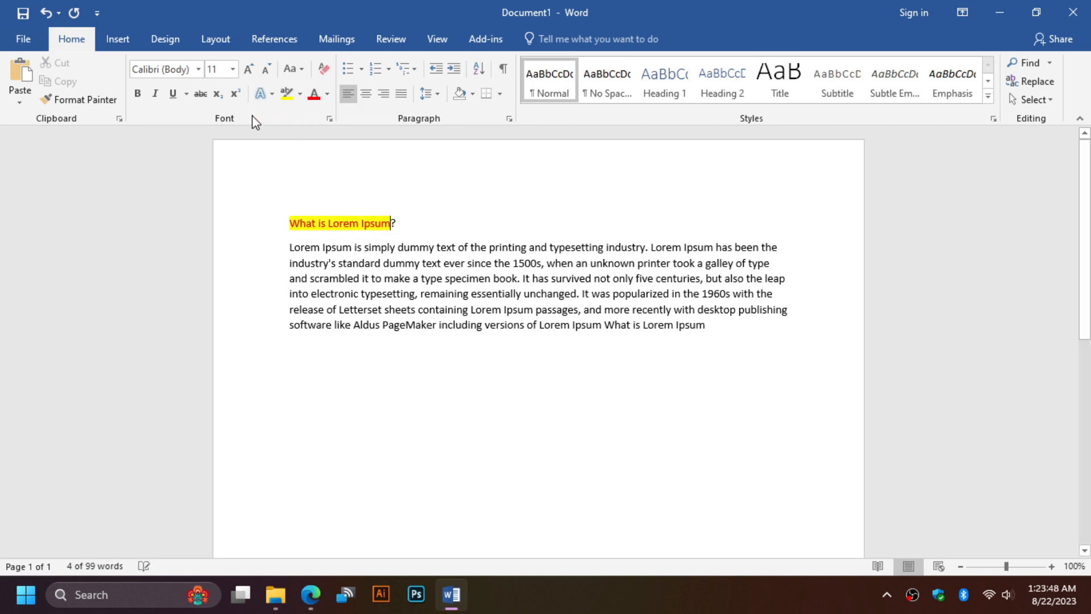
# Make the highlighted heading words "What is Lorem Ipsum" bold and italic
pyautogui.click(137, 94)
pyautogui.click(155, 94)
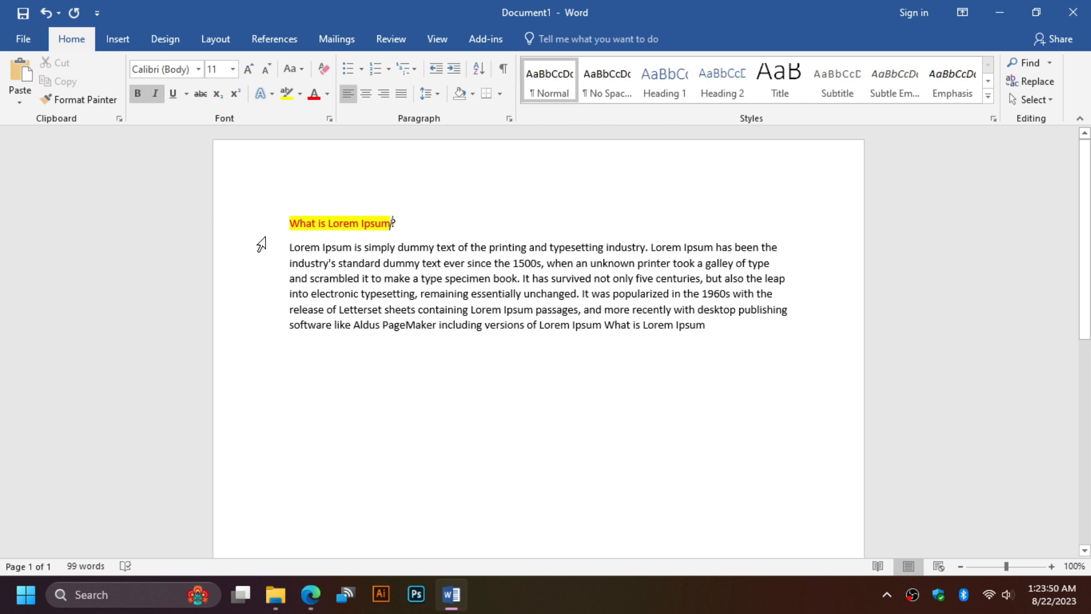
pyautogui.moveTo(270, 207); pyautogui.dragTo(392, 223)
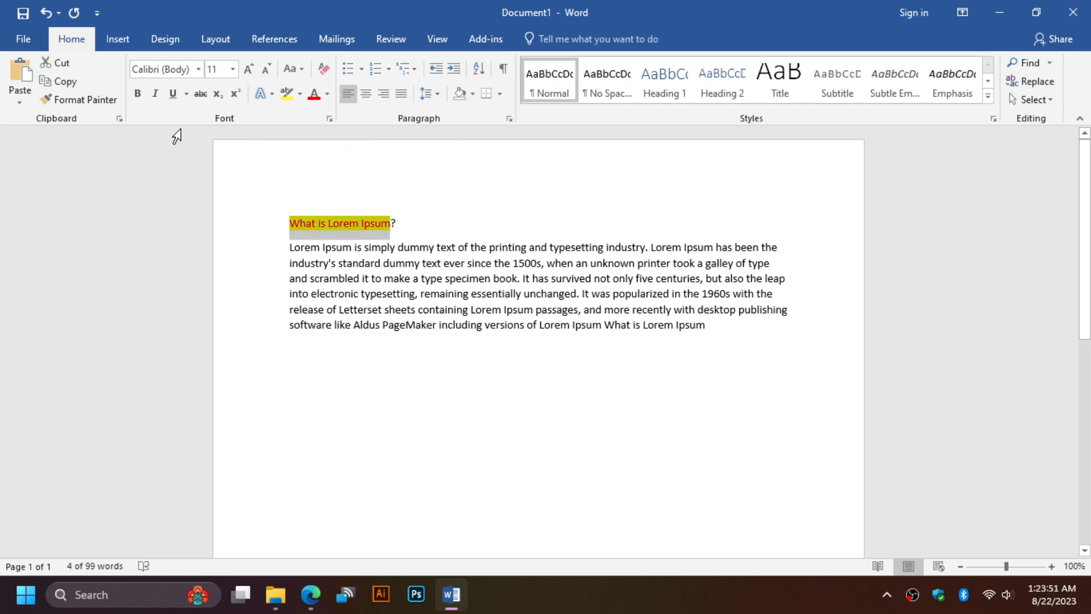
pyautogui.click(137, 94)
pyautogui.click(155, 94)
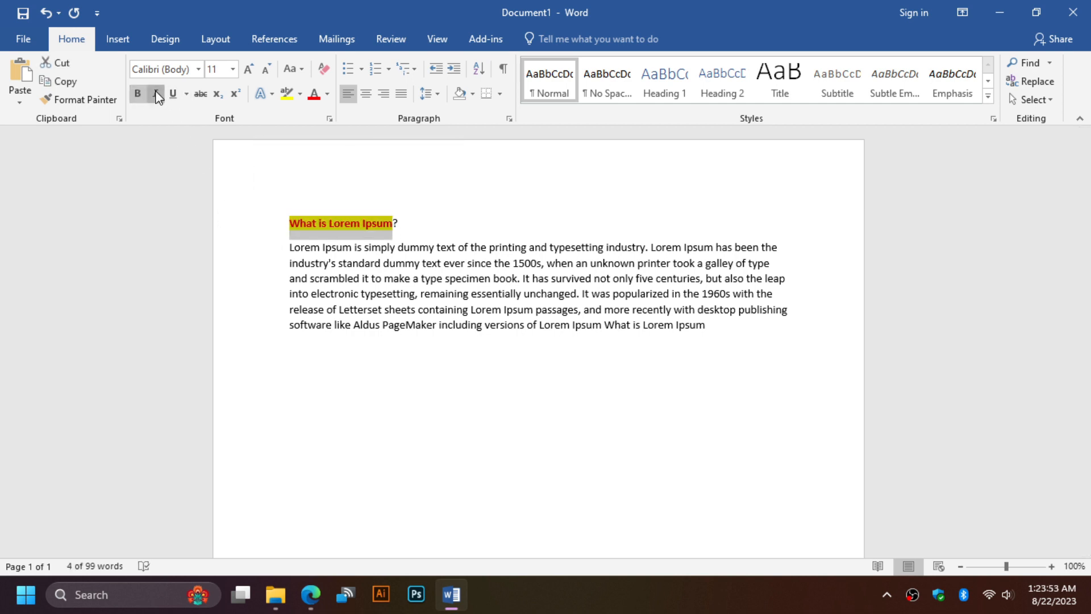
# Copy the whole formatted heading line "What is Lorem Ipsum?" and paste it with its formatting at the end of the body paragraph
pyautogui.click(421, 263)
pyautogui.moveTo(397, 223); pyautogui.dragTo(288, 223)
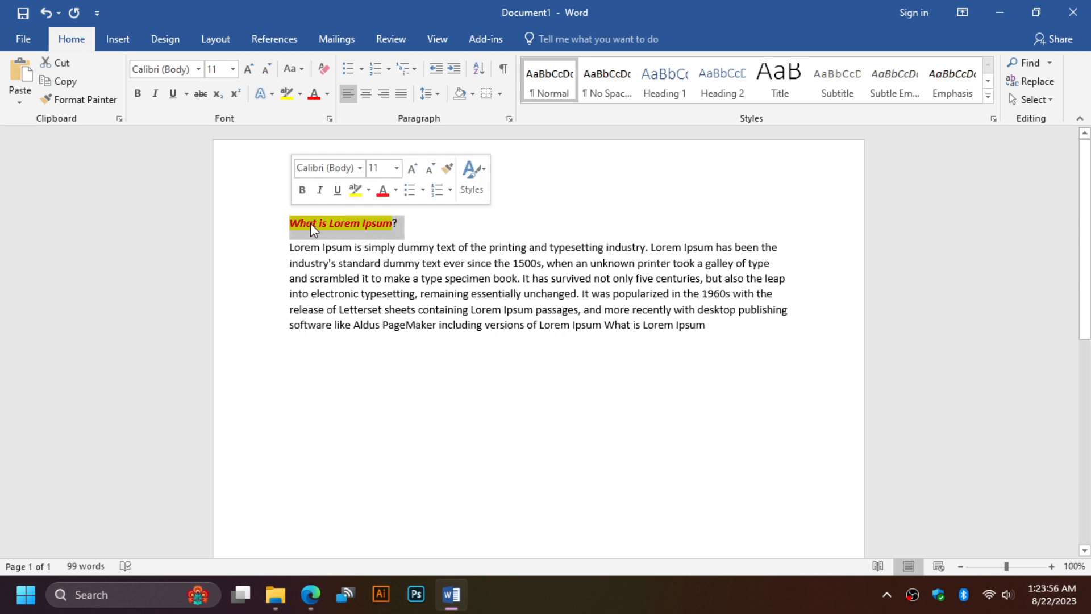
pyautogui.rightClick(317, 229)
pyautogui.click(357, 250)
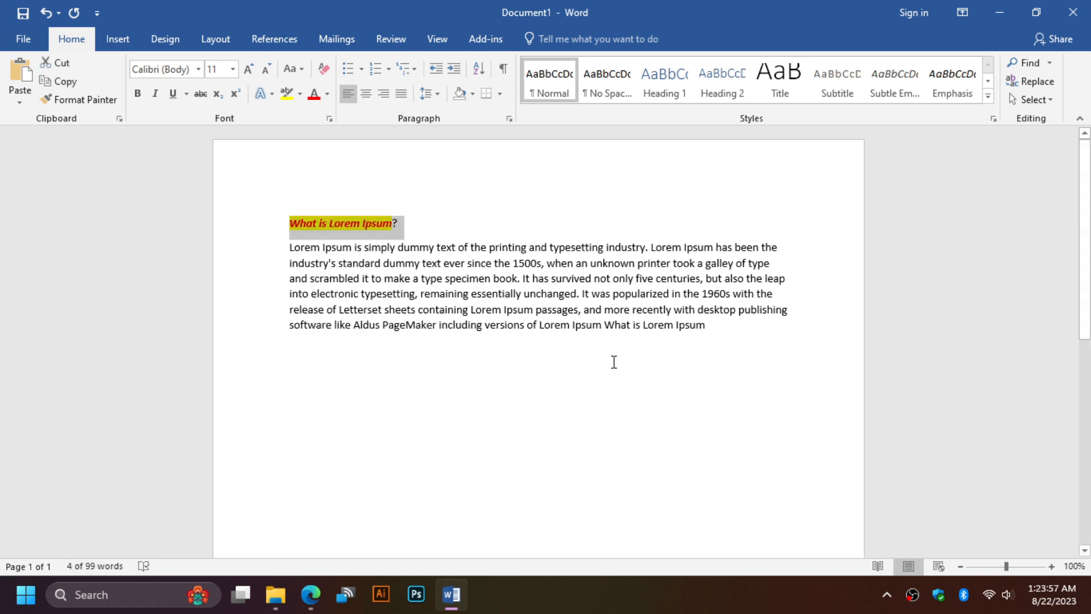
pyautogui.click(717, 329)
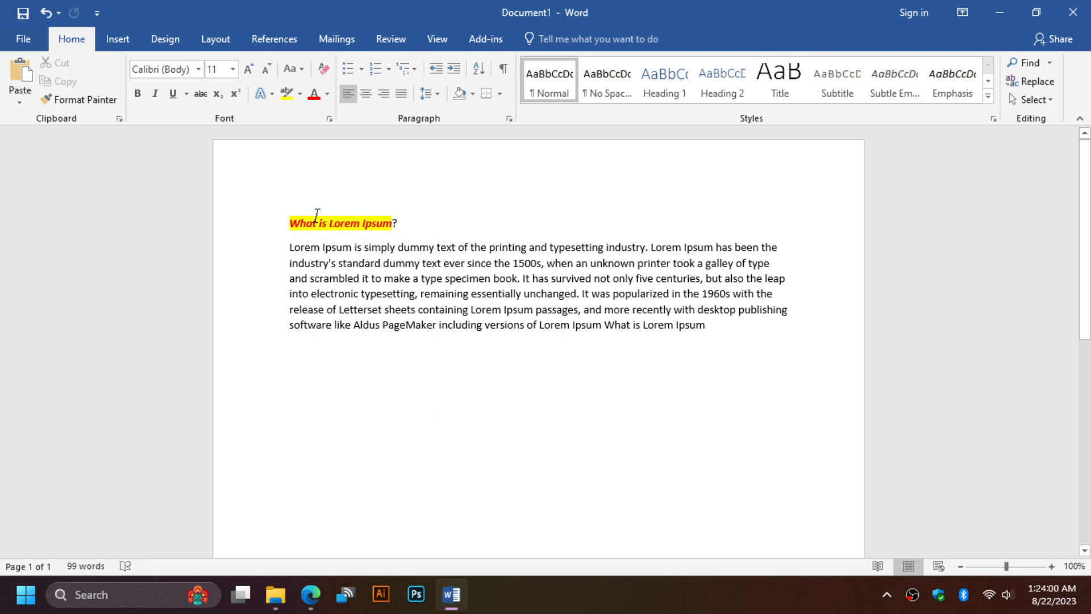
pyautogui.click(20, 71)
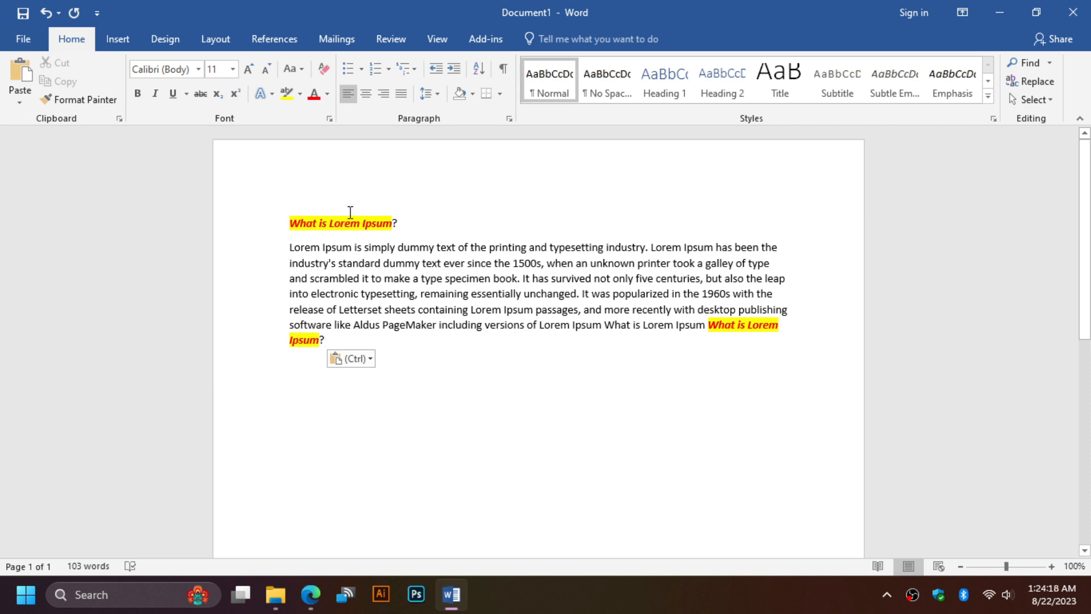
# Copy the formatted heading words "What is Lorem Ipsum" and paste them as text only after the body paragraph's opening "Lorem Ipsum"
pyautogui.click(291, 249)
pyautogui.moveTo(290, 223); pyautogui.dragTo(391, 223)
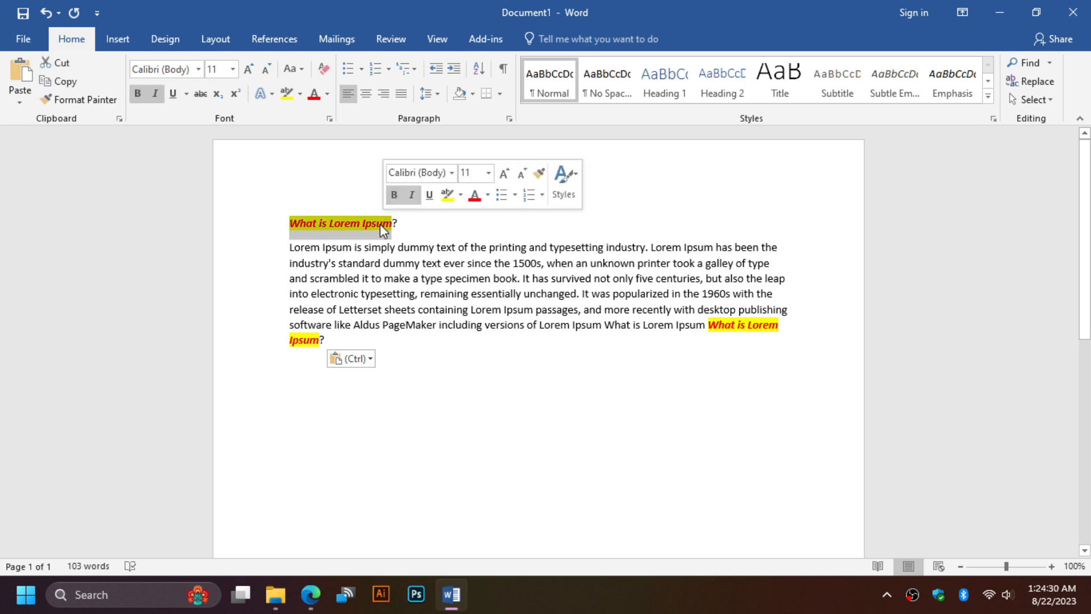
pyautogui.rightClick(381, 224)
pyautogui.click(420, 256)
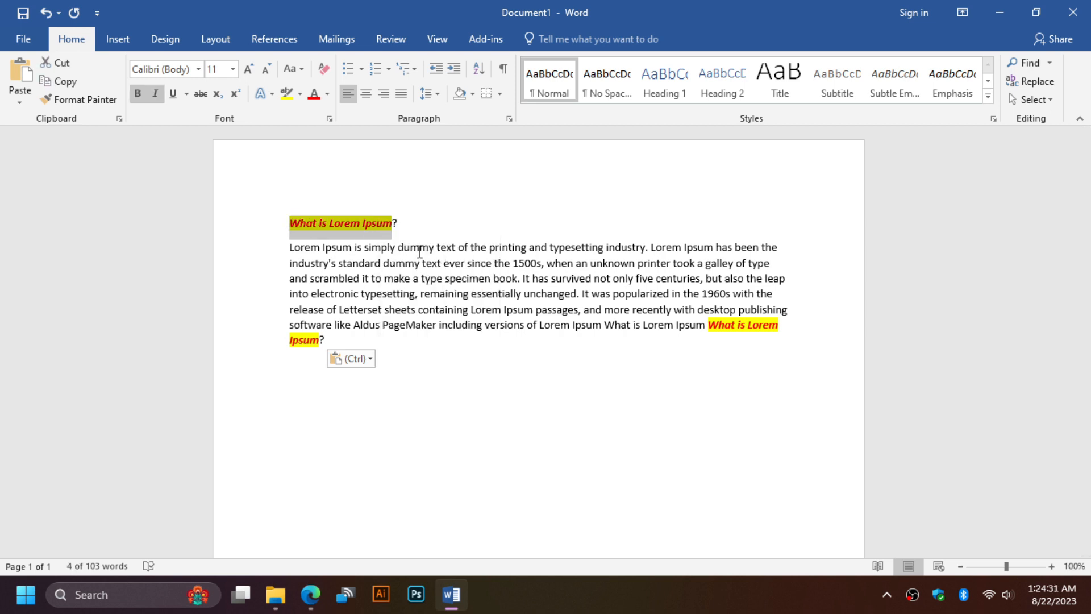
pyautogui.click(351, 246)
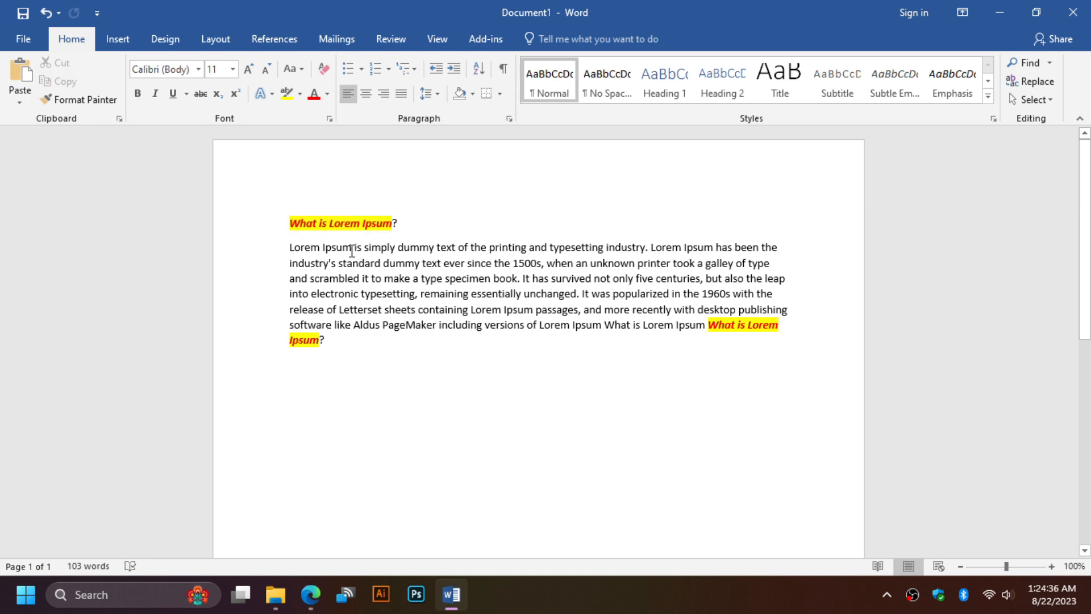
pyautogui.click(20, 91)
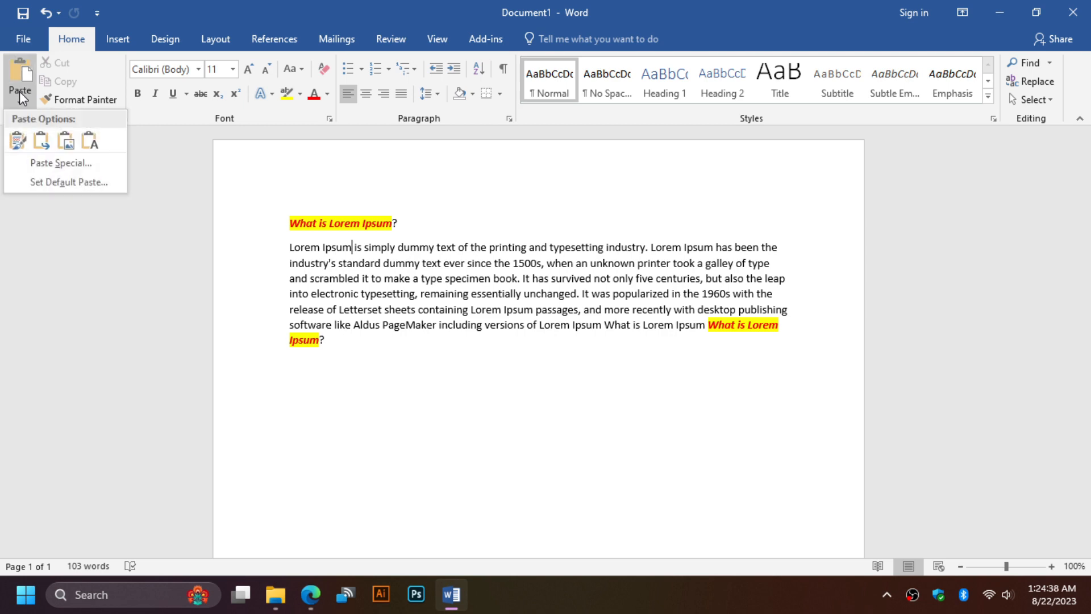
pyautogui.click(91, 142)
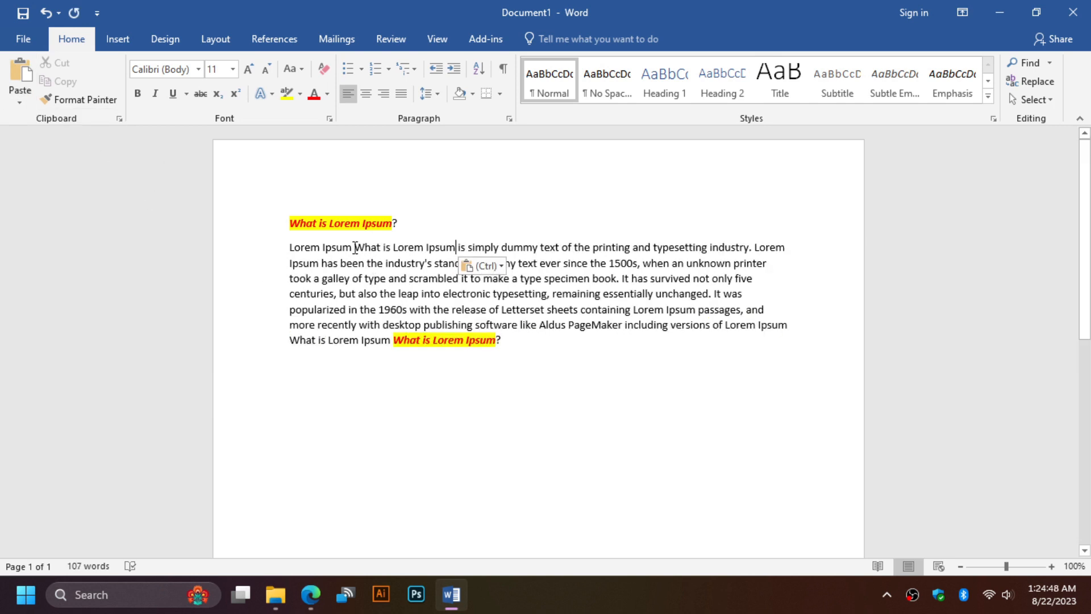
pyautogui.moveTo(376, 245); pyautogui.dragTo(456, 246)
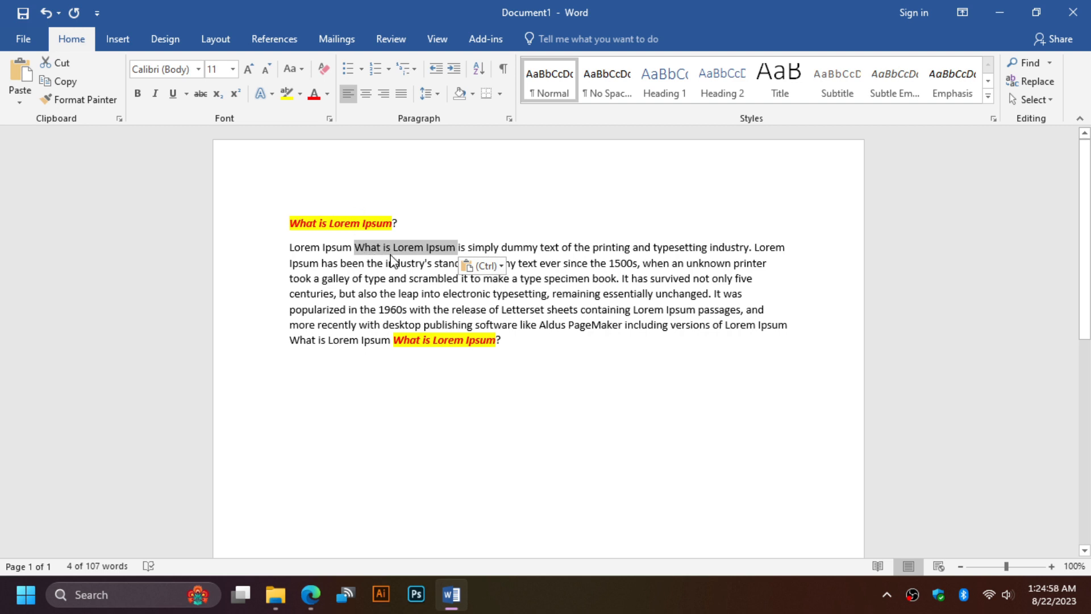
pyautogui.click(362, 248)
pyautogui.moveTo(364, 248); pyautogui.dragTo(456, 244)
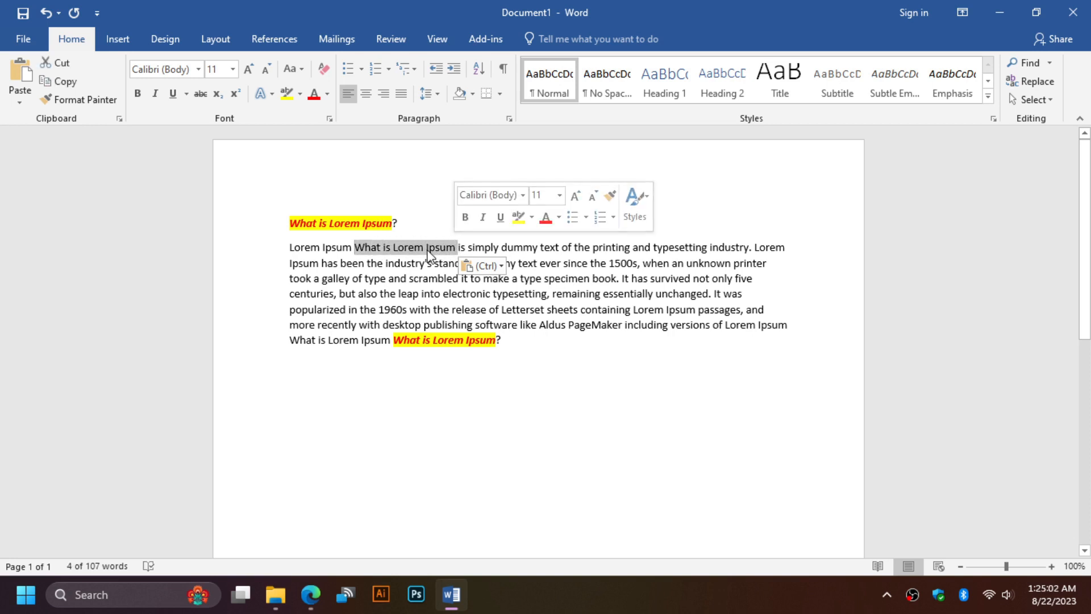
pyautogui.click(429, 247)
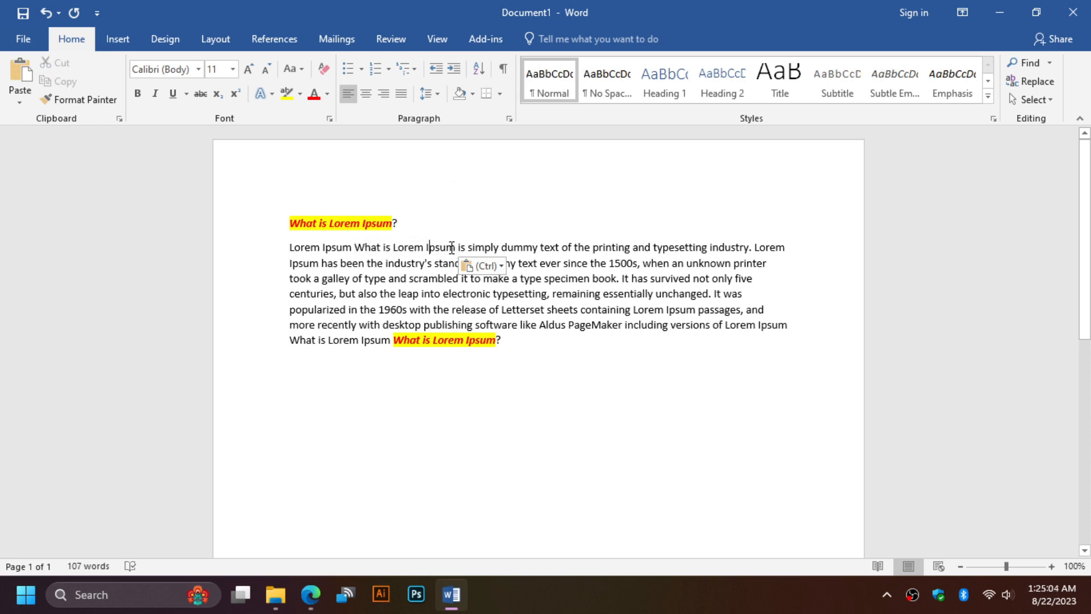
# Copy the whole formatted heading line "What is Lorem Ipsum?" at the start of the document
pyautogui.click(20, 103)
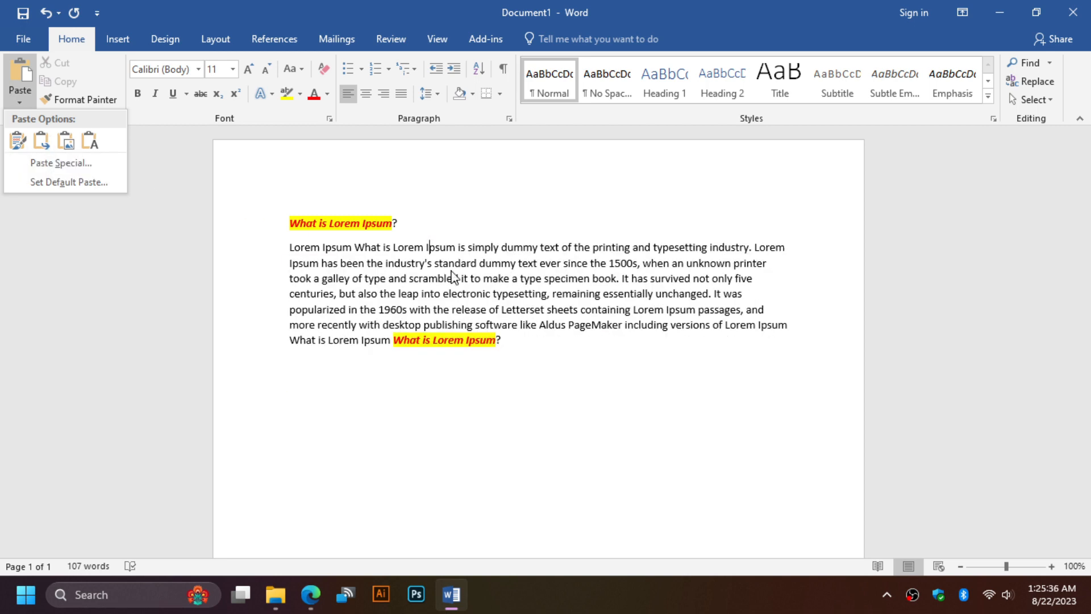
pyautogui.click(395, 218)
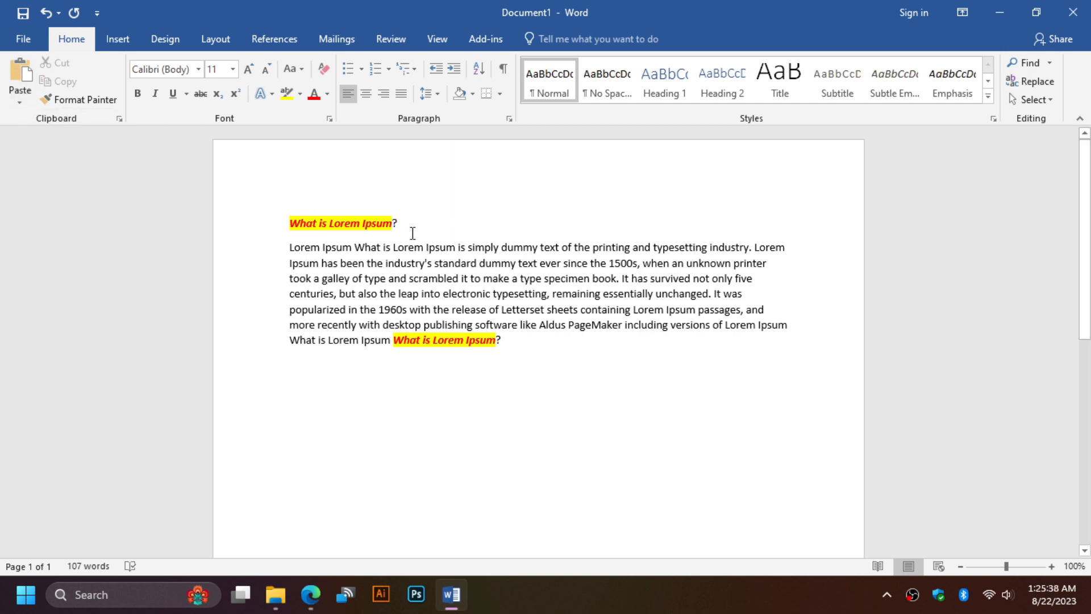
pyautogui.moveTo(411, 226); pyautogui.dragTo(291, 223)
pyautogui.rightClick(330, 223)
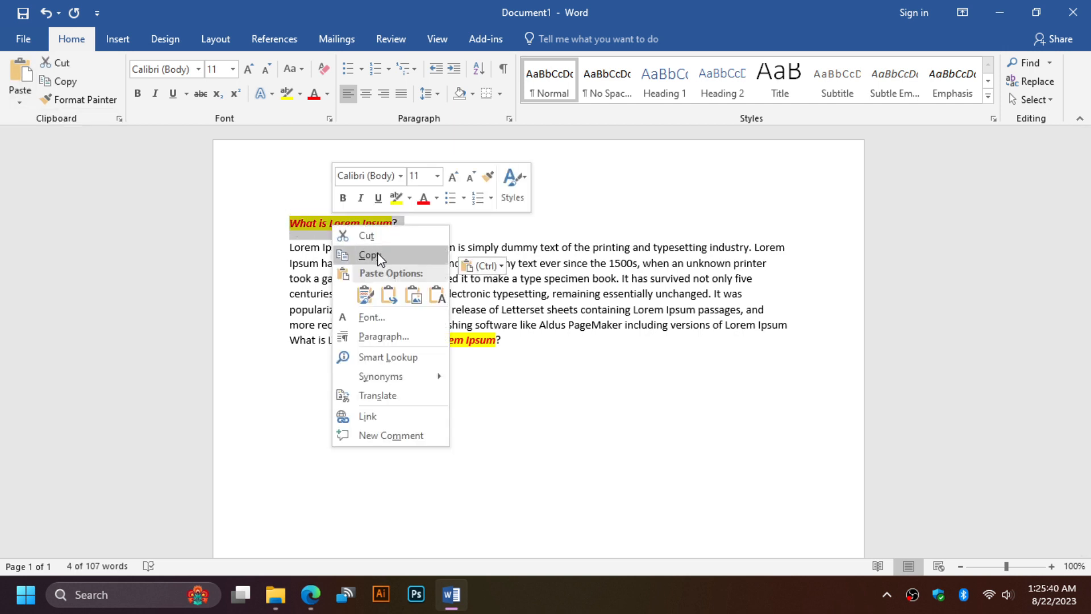
pyautogui.click(377, 253)
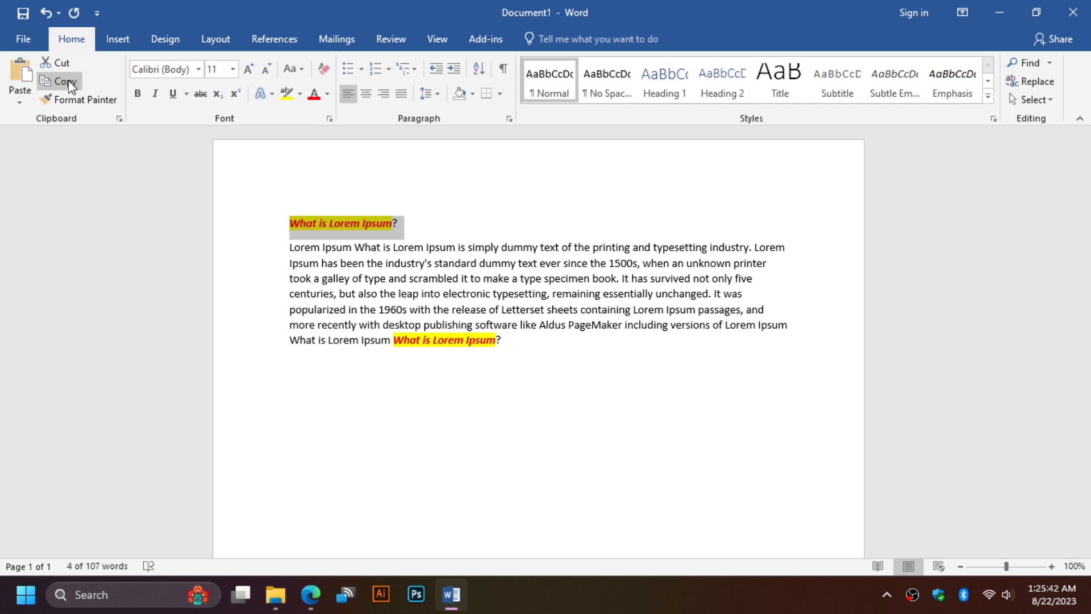
# Open an empty line in the body paragraph after "scrambled it to" and paste the copied heading there as a picture
pyautogui.click(541, 310)
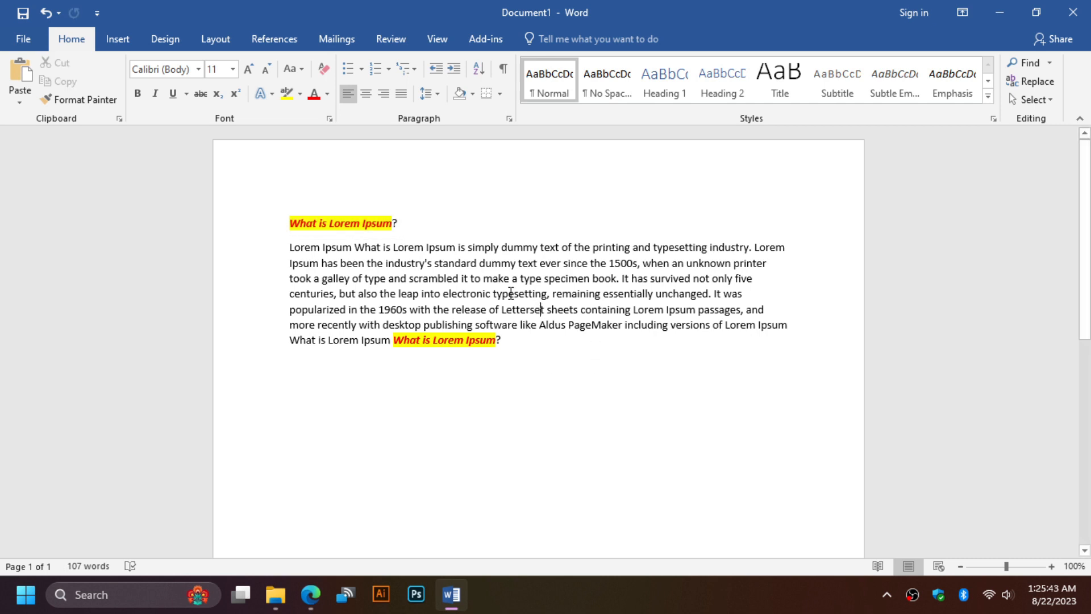
pyautogui.click(485, 278)
pyautogui.press('Return')
pyautogui.press('Return')
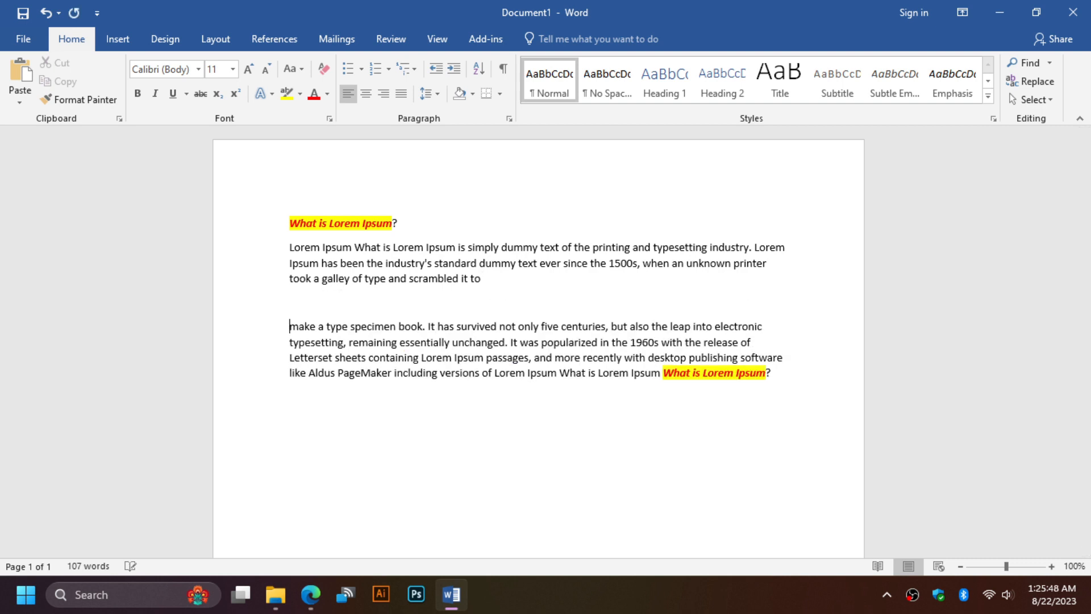
pyautogui.click(307, 302)
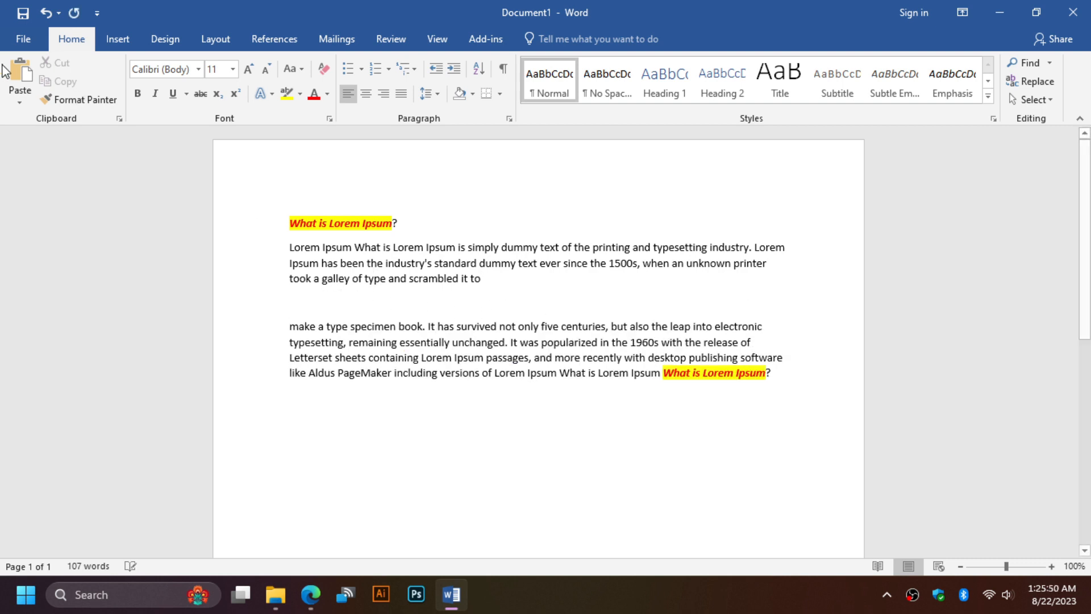
pyautogui.click(20, 101)
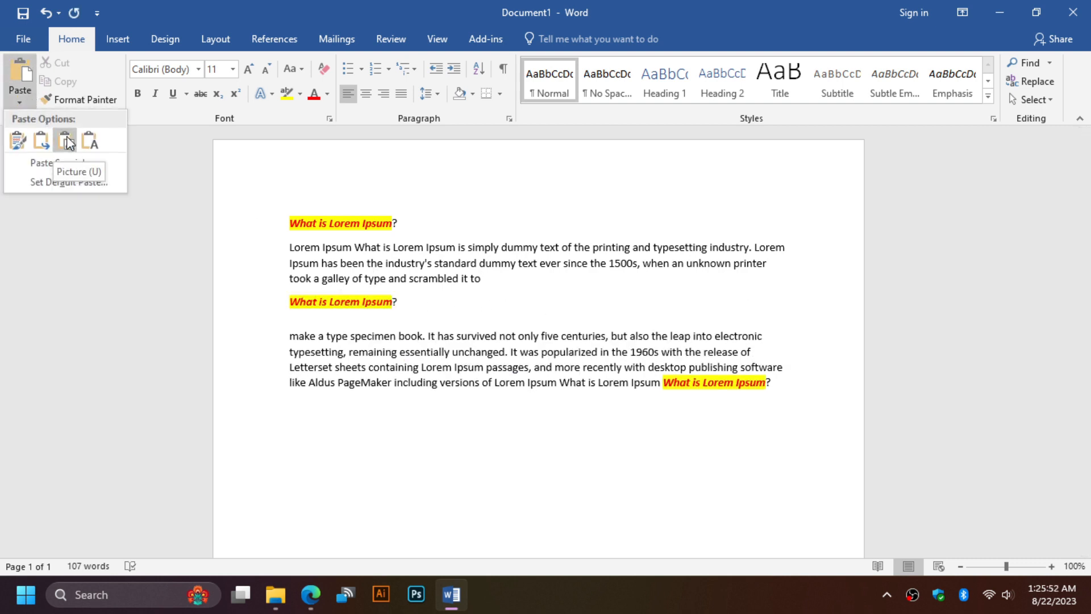
pyautogui.click(66, 142)
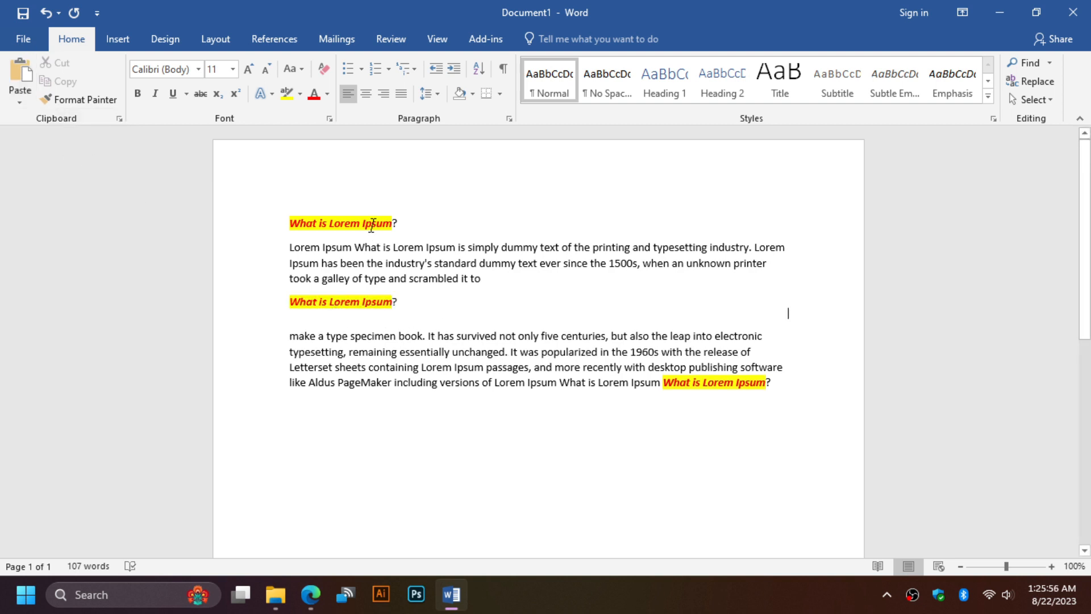
# Enlarge the pasted heading picture to about 7.43" wide and 0.36" high
pyautogui.click(379, 305)
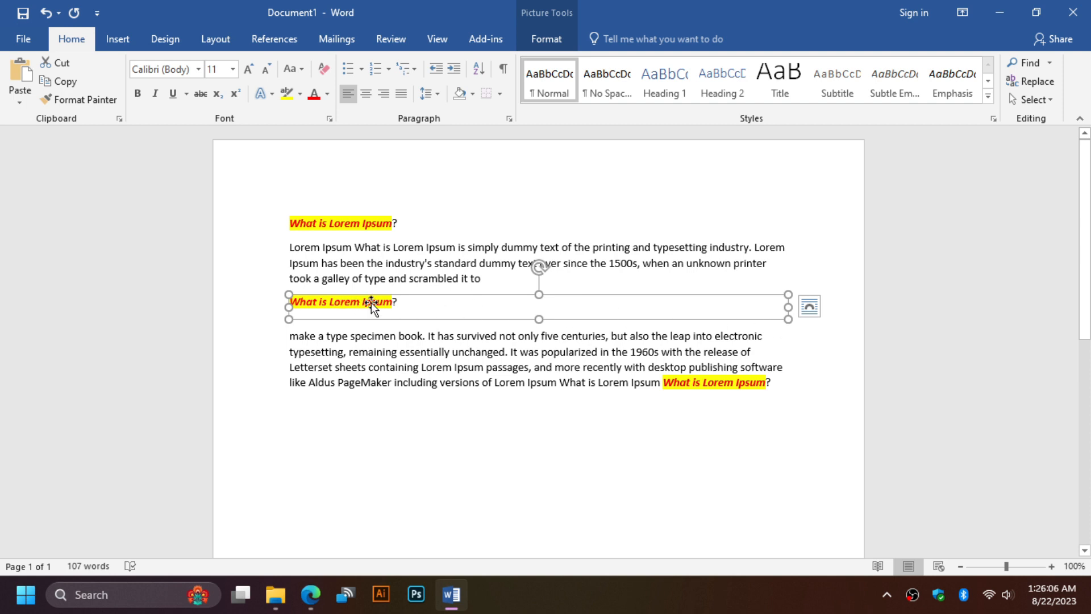
pyautogui.doubleClick(347, 311)
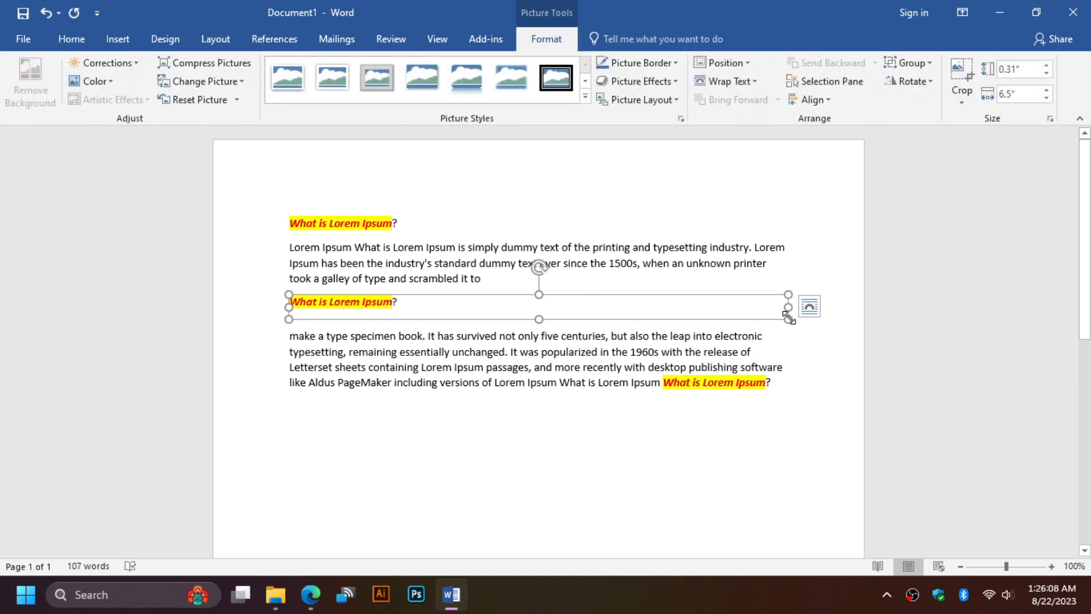
pyautogui.moveTo(787, 319); pyautogui.dragTo(859, 309)
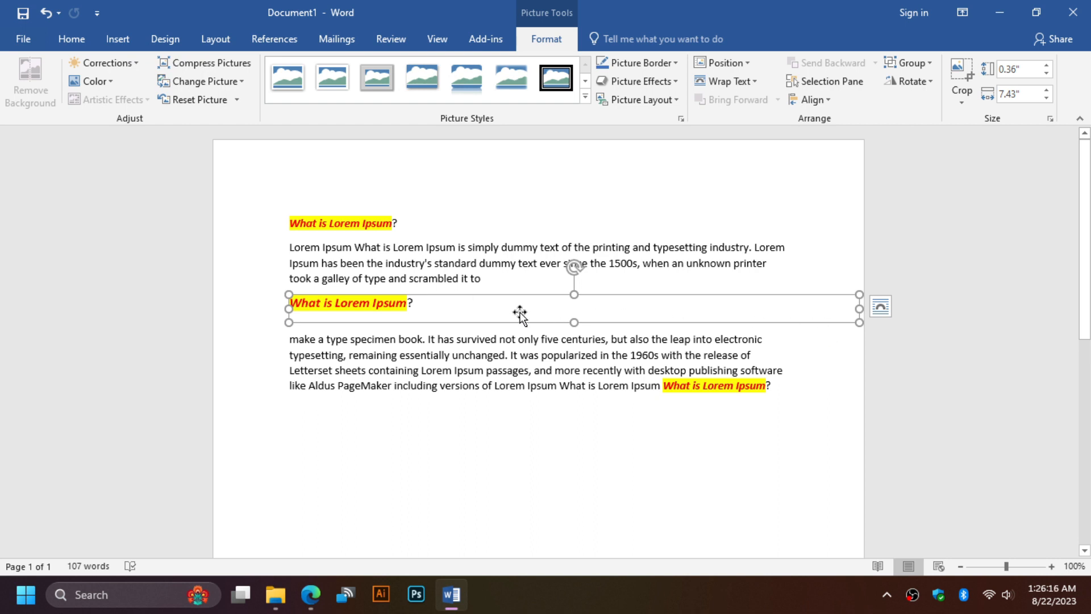
# Move the heading picture into the word "industry's" in the first body paragraph and narrow it to about 3.78"
pyautogui.moveTo(520, 312); pyautogui.dragTo(579, 340)
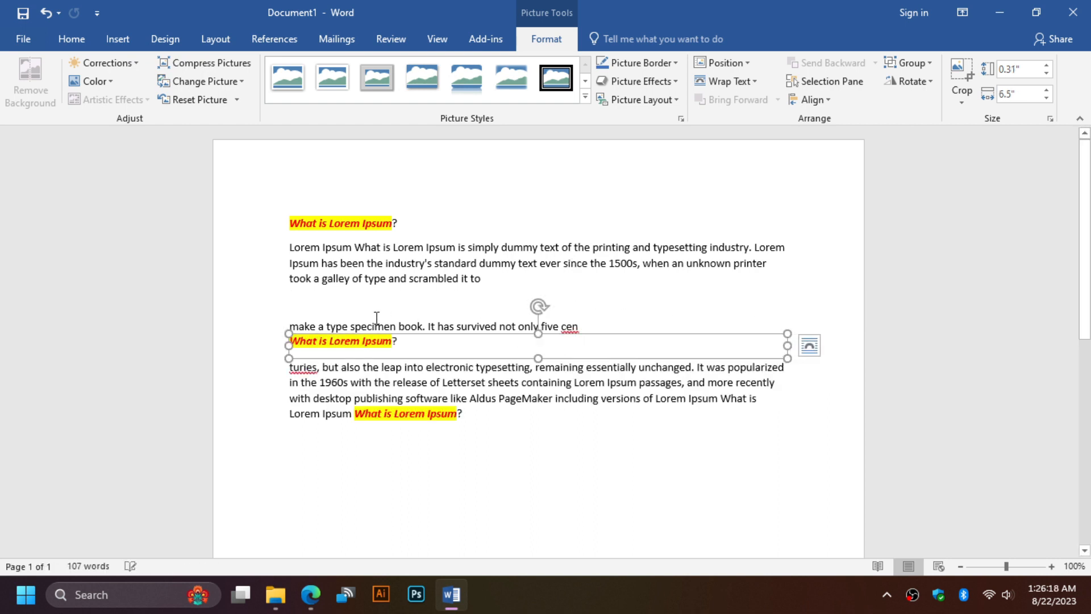
pyautogui.moveTo(376, 348); pyautogui.dragTo(388, 271)
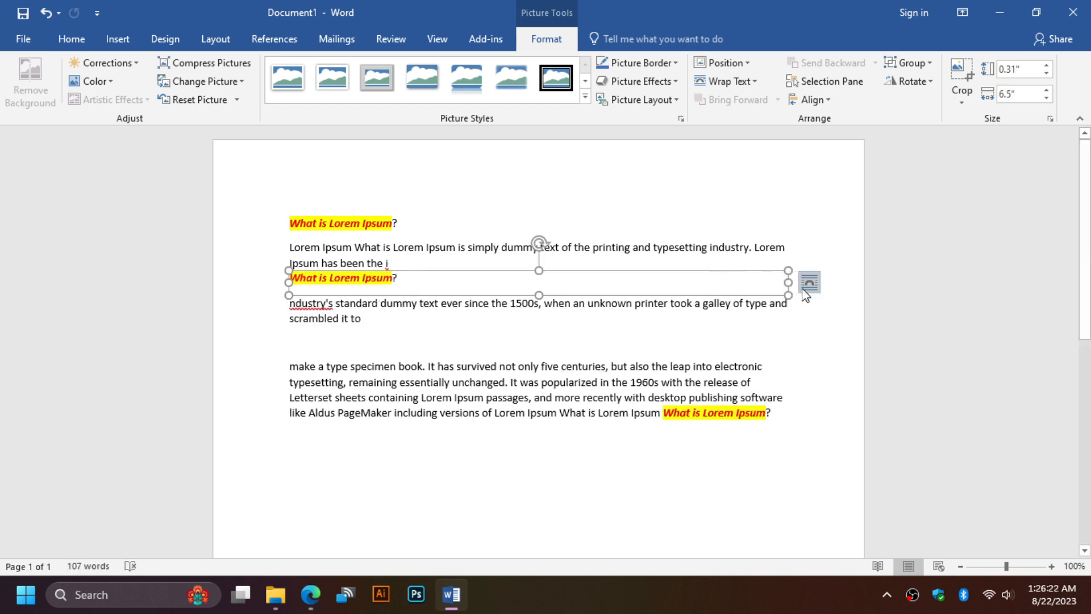
pyautogui.moveTo(786, 283); pyautogui.dragTo(578, 276)
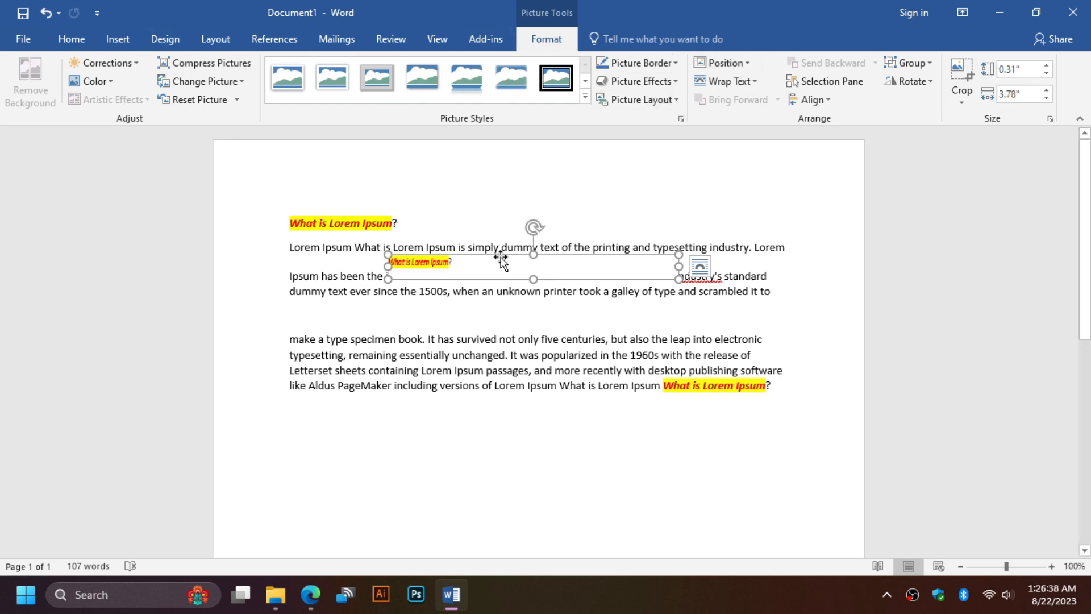
# Delete the heading picture from the first body paragraph
pyautogui.moveTo(499, 253); pyautogui.dragTo(492, 279)
pyautogui.press('Delete')
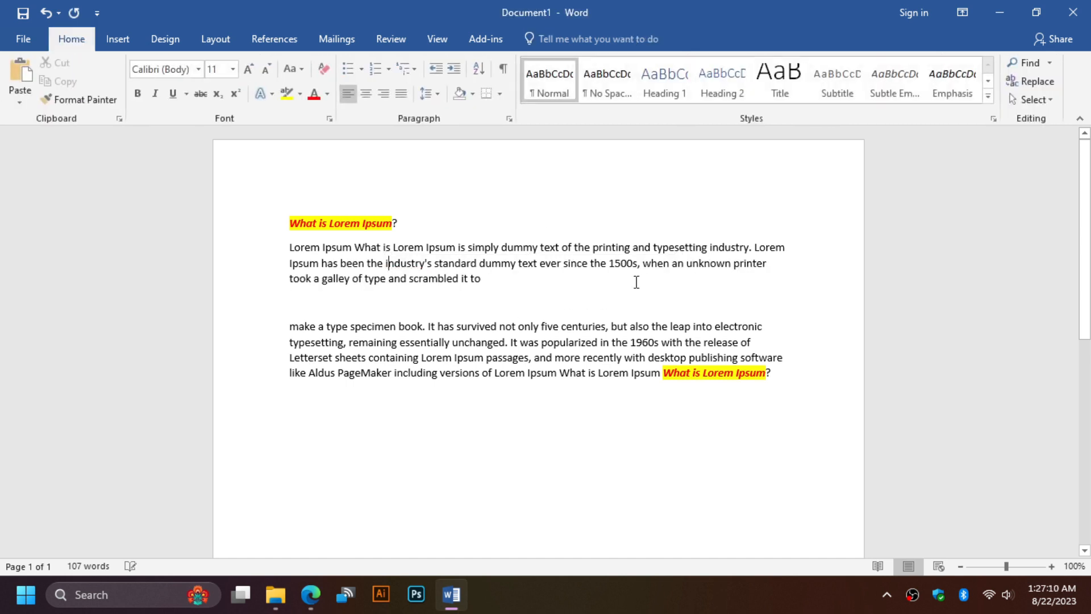
pyautogui.click(20, 103)
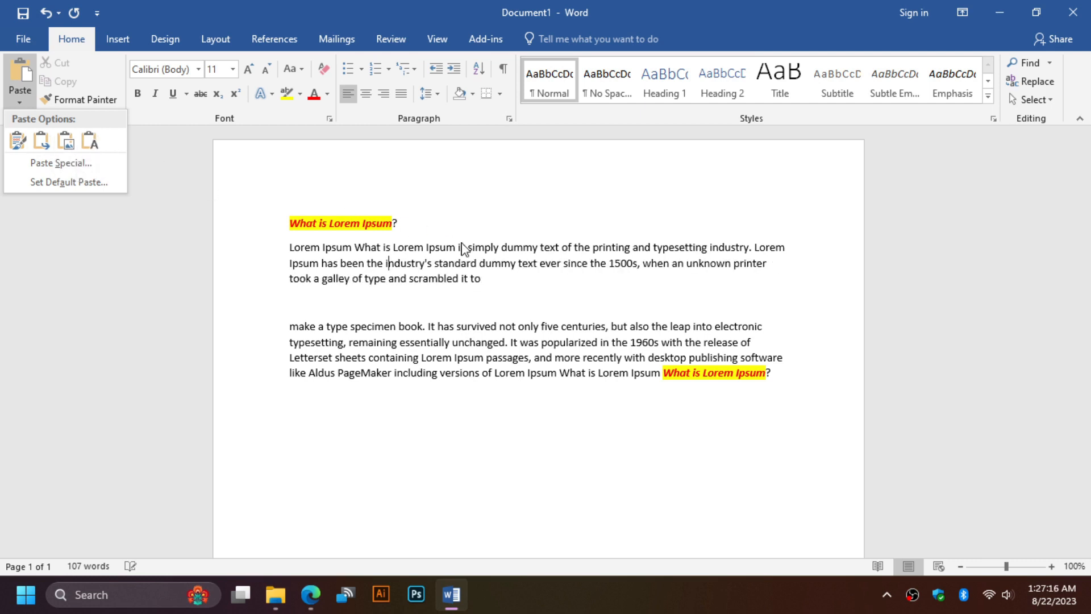
pyautogui.press('Escape')
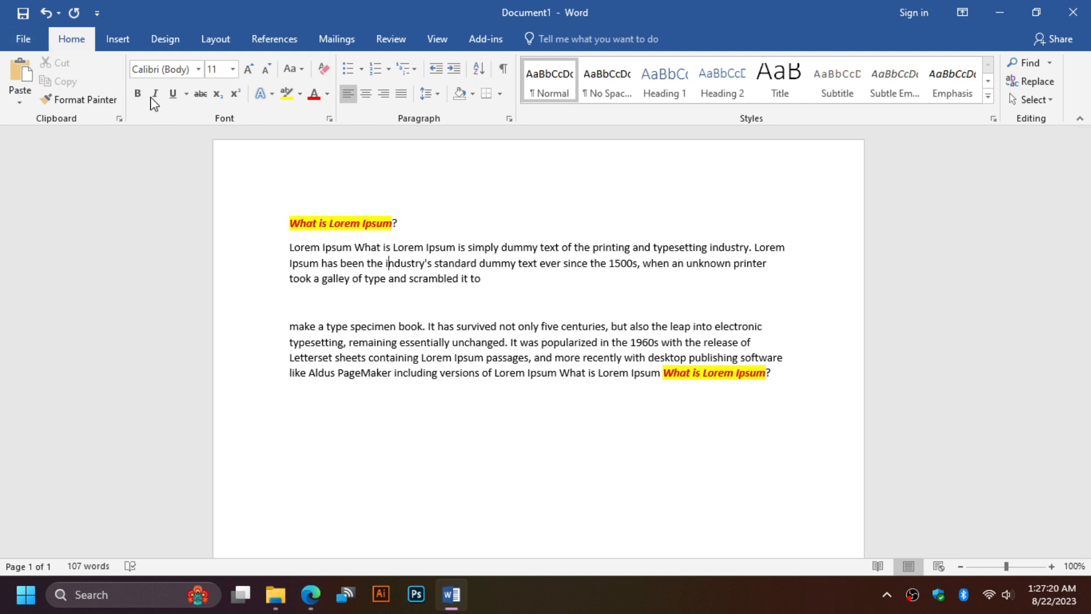
# Cut the word "Lorem" from the heading and paste it with its formatting after "scrambled it to"
pyautogui.doubleClick(338, 223)
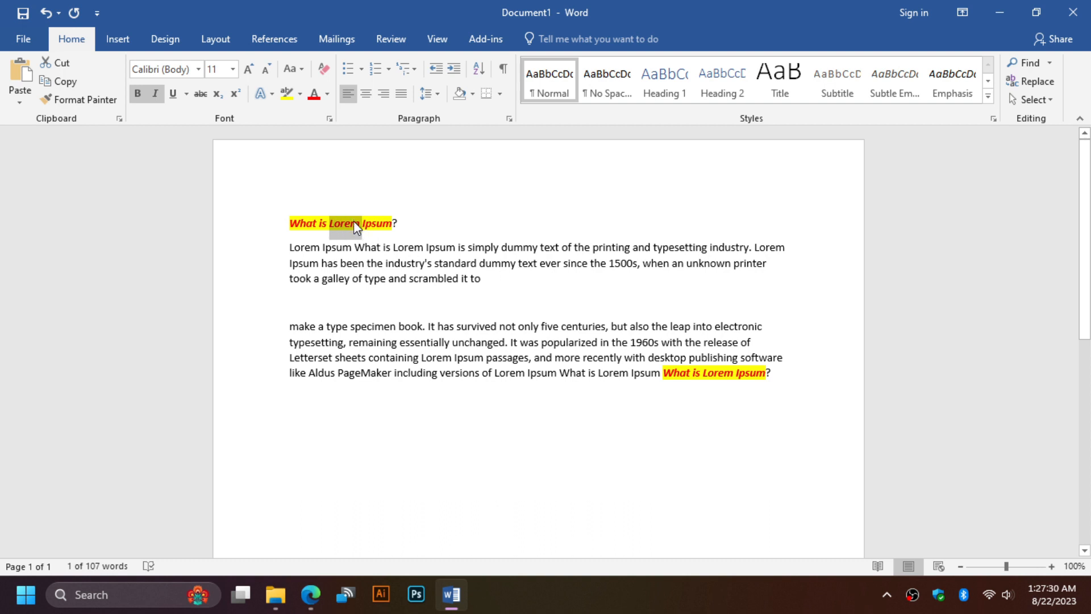
pyautogui.click(59, 66)
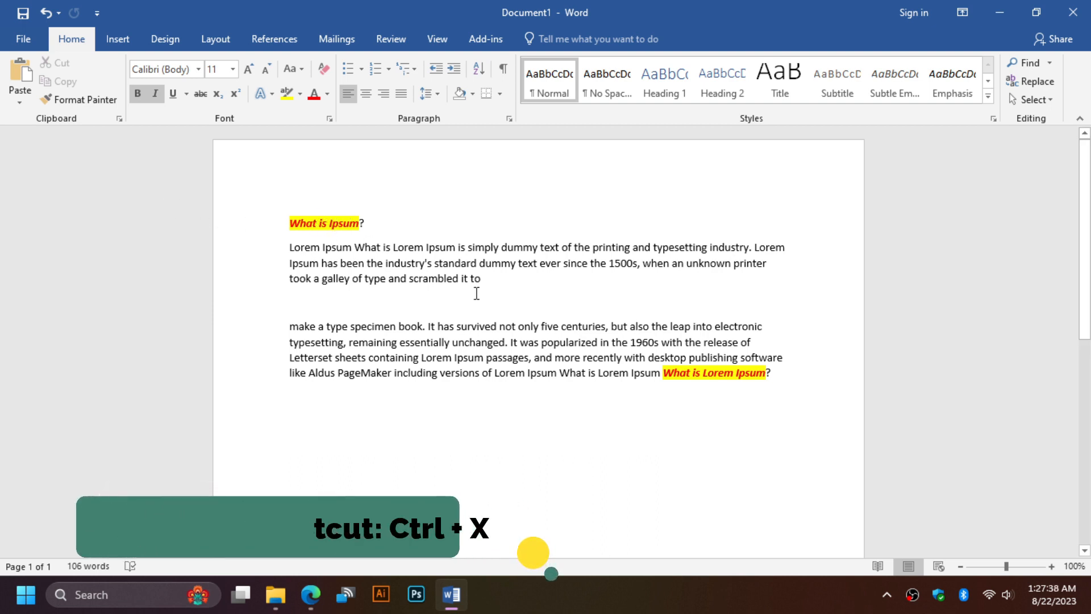
pyautogui.click(492, 283)
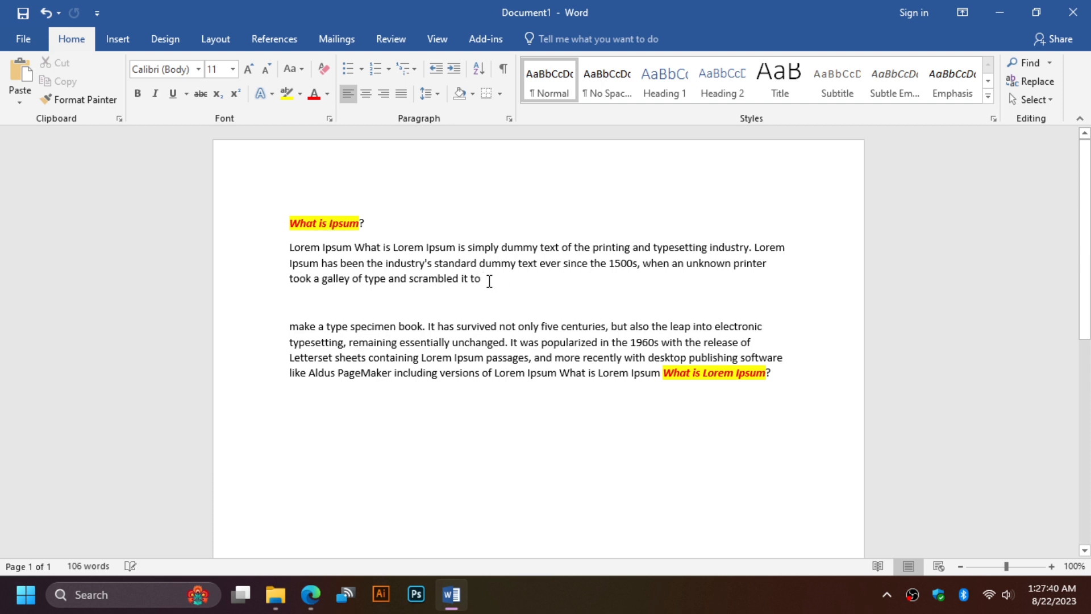
pyautogui.click(20, 72)
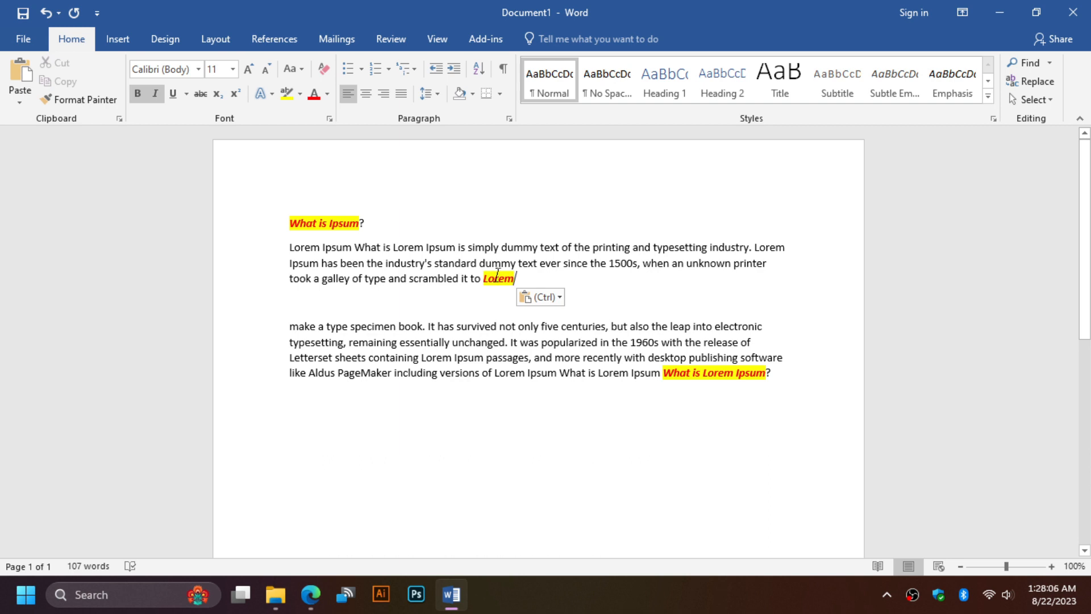
# Apply the formatting of the pasted word "Lorem" to "remaining essentially unchanged. It was popularized in" with the Format Painter
pyautogui.moveTo(519, 278); pyautogui.dragTo(487, 277)
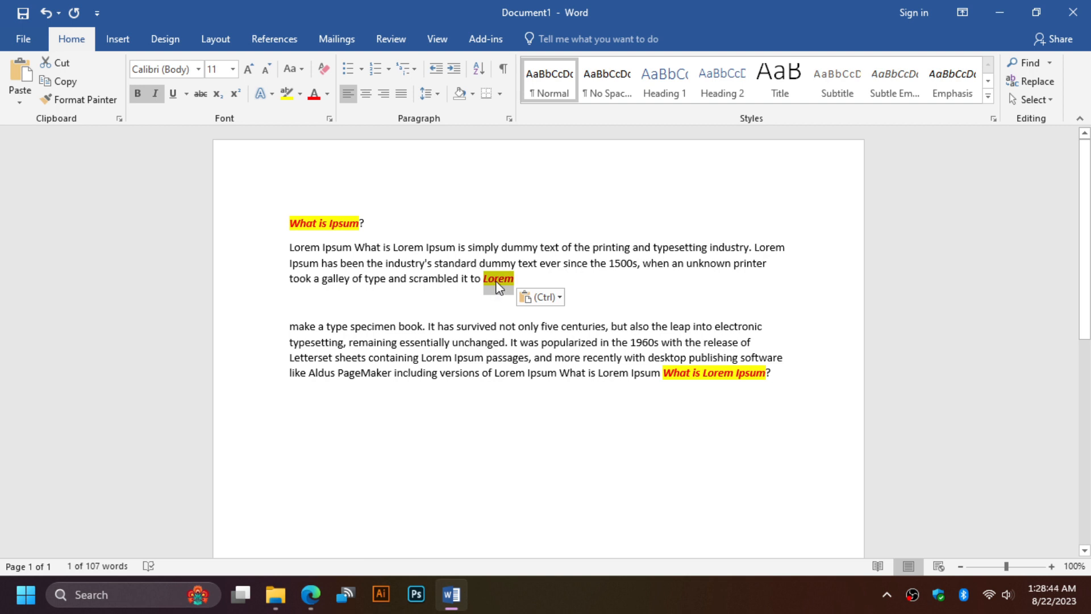
pyautogui.click(73, 101)
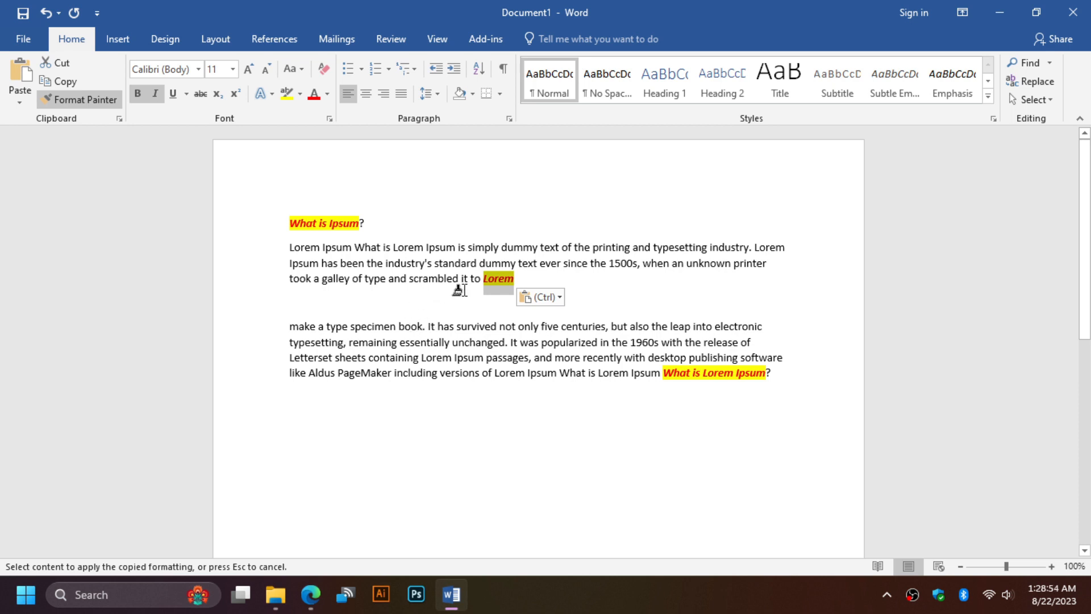
pyautogui.moveTo(352, 339); pyautogui.dragTo(616, 342)
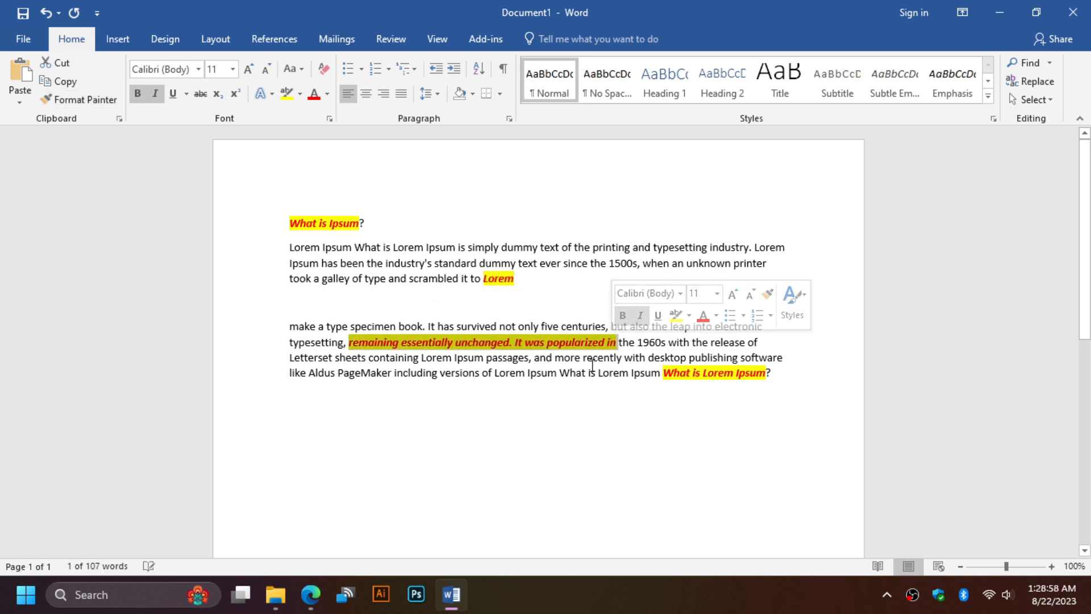